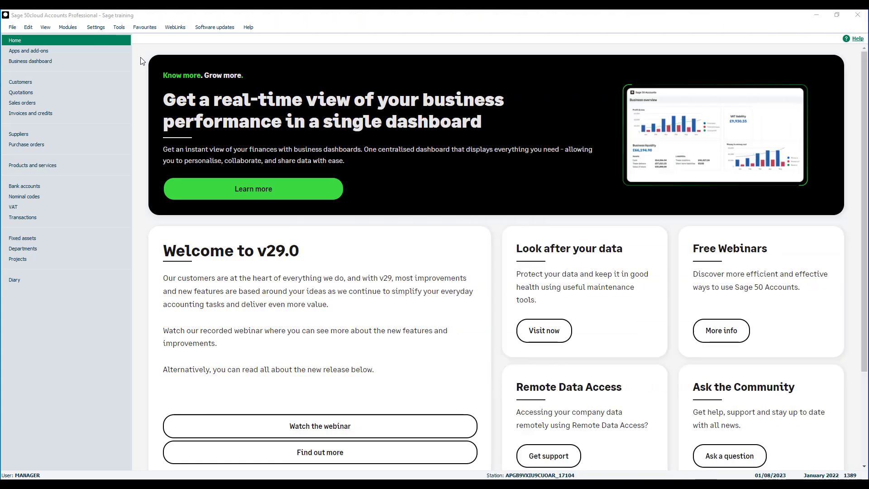
# - Change the financial year start to April 2017, accepting the warnings about checking data, backing up and clearing historical values
pyautogui.click(98, 28)
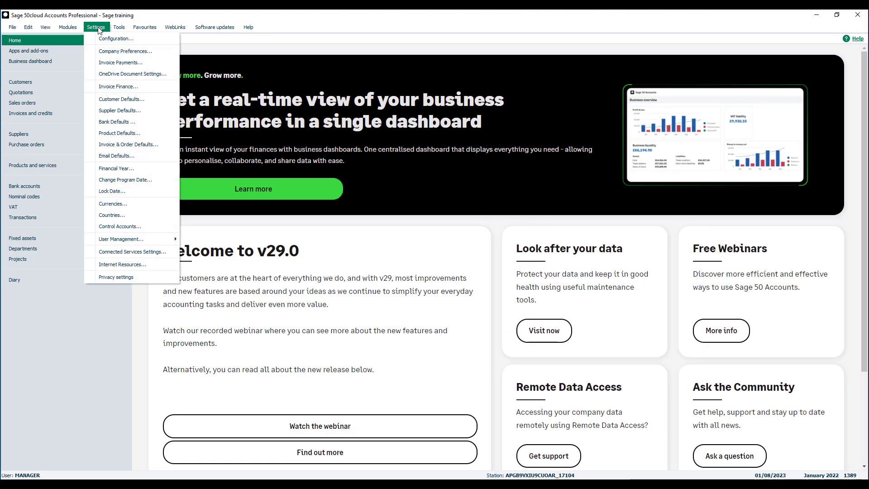
pyautogui.click(114, 168)
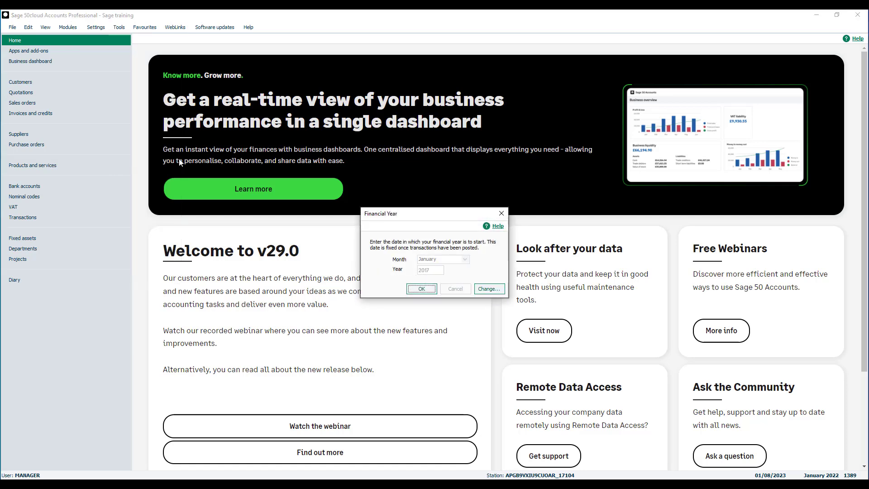
pyautogui.click(498, 292)
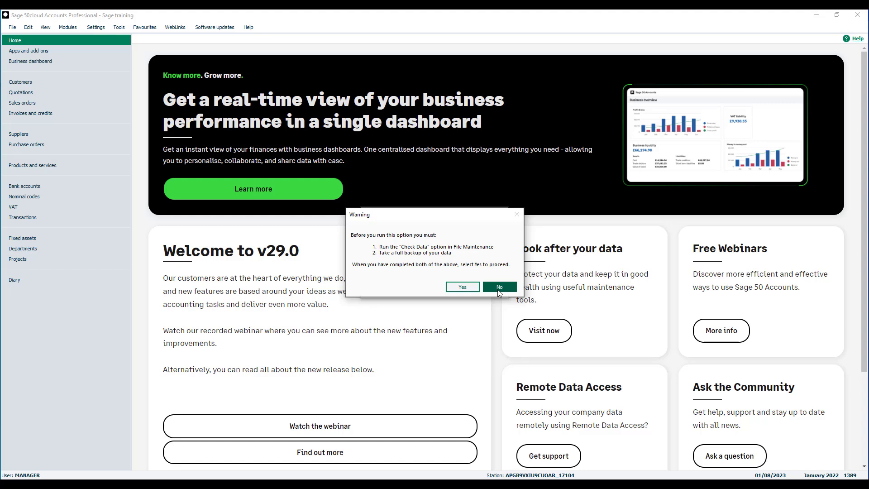
pyautogui.click(468, 290)
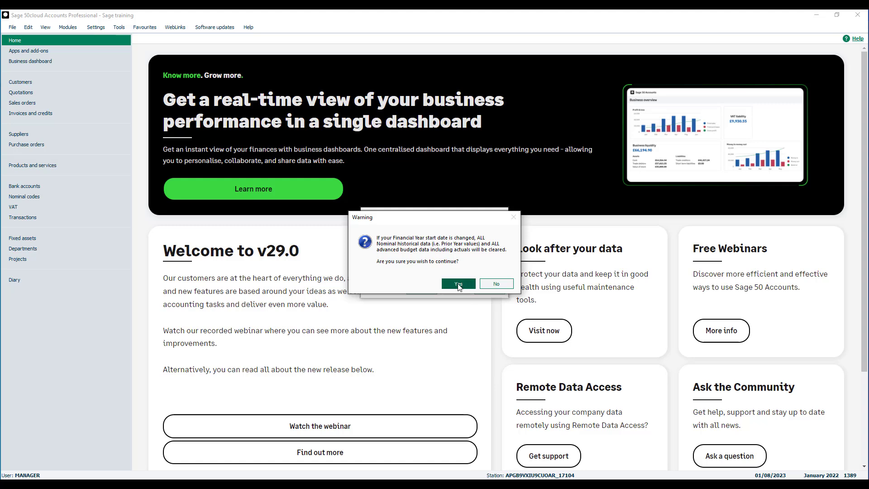
pyautogui.click(458, 284)
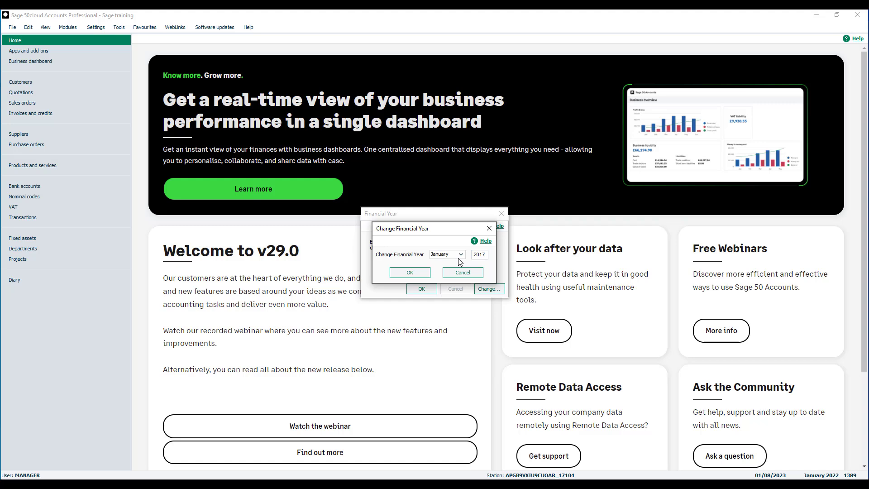
pyautogui.click(461, 255)
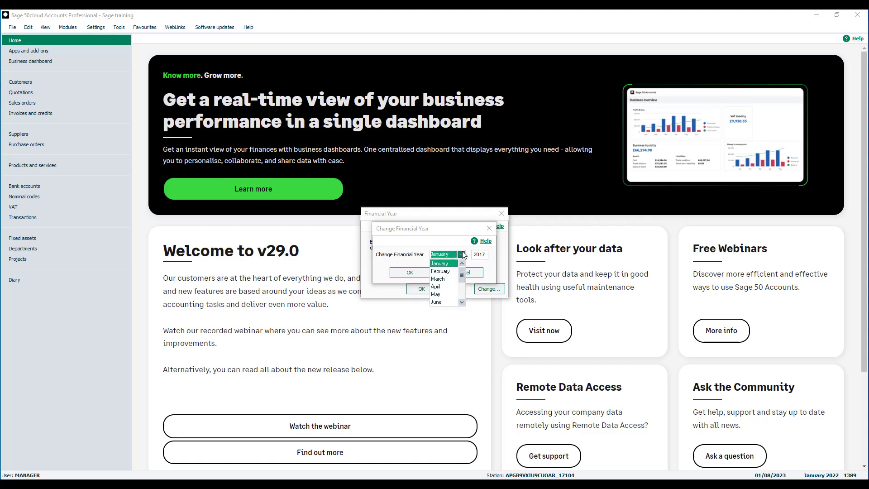
pyautogui.click(443, 288)
pyautogui.click(417, 274)
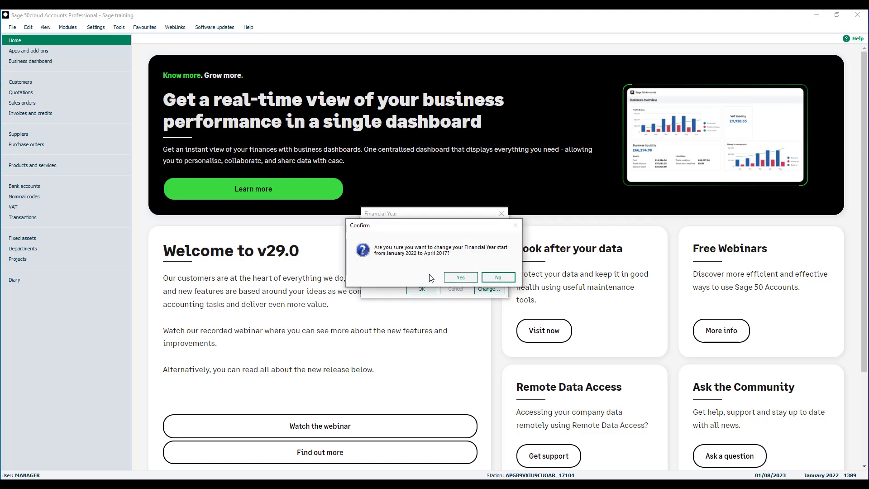
pyautogui.click(460, 277)
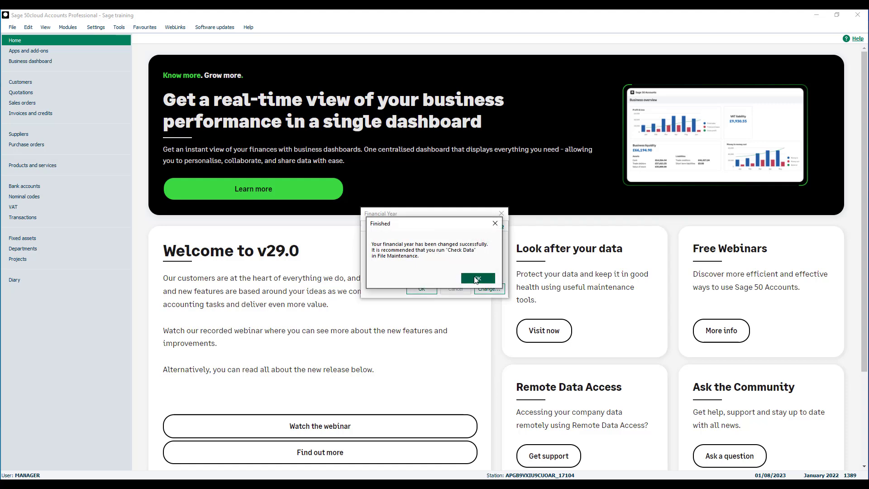
pyautogui.click(475, 279)
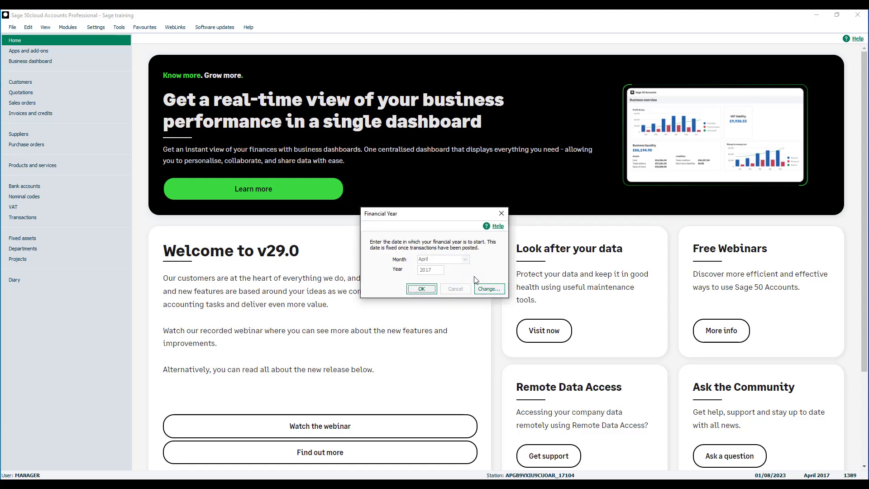
pyautogui.click(422, 289)
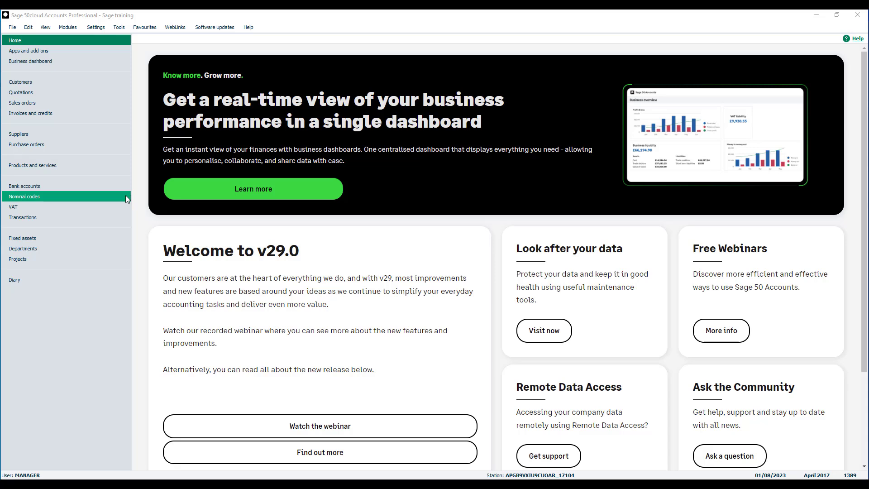
# - Run the nominal Period Trial Balance as a preview with the period set to Brought forward
pyautogui.click(123, 196)
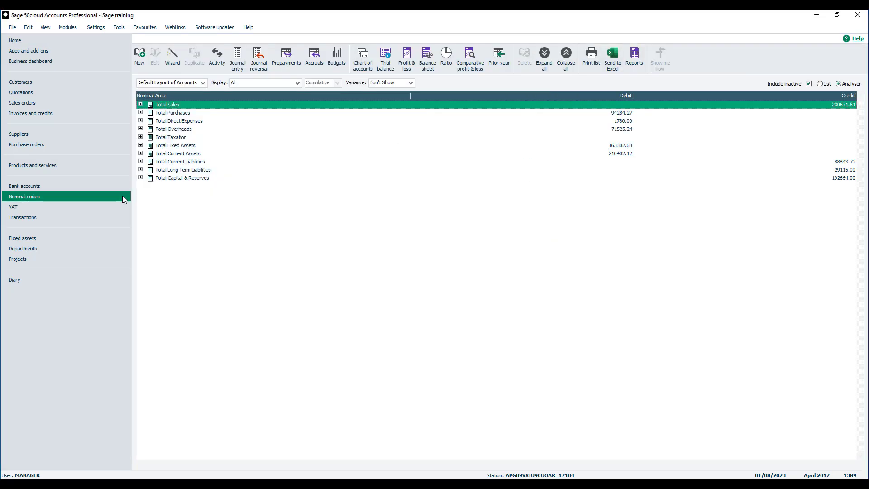
pyautogui.click(382, 71)
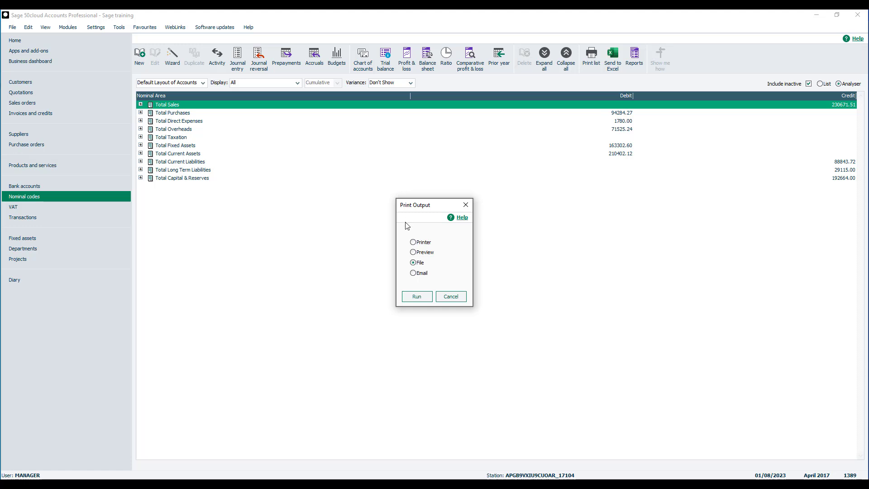
pyautogui.click(413, 253)
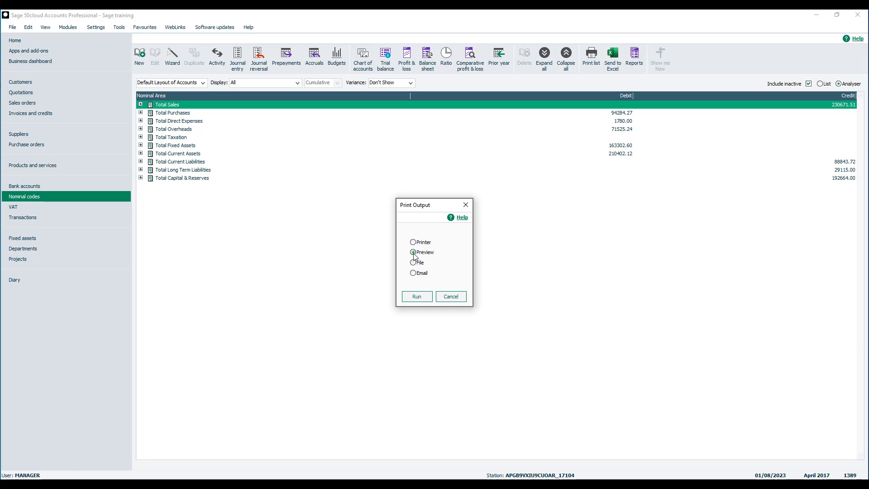
pyautogui.click(419, 300)
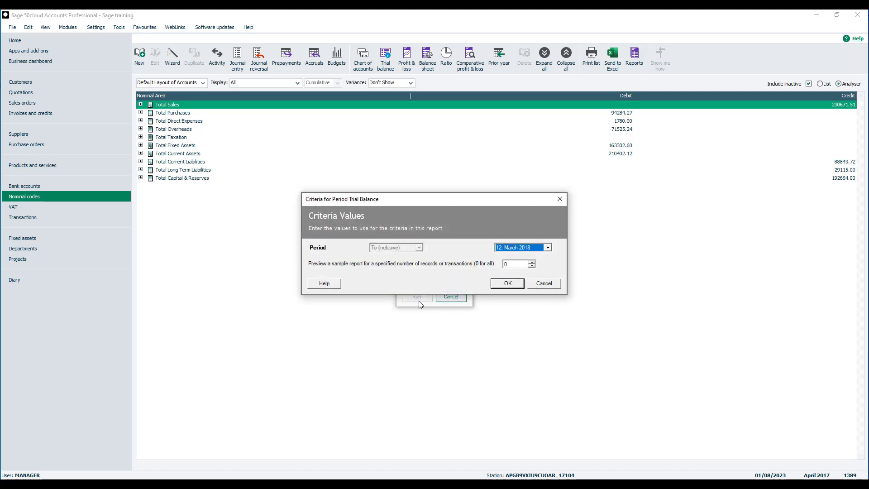
pyautogui.click(548, 248)
pyautogui.moveTo(557, 283); pyautogui.dragTo(556, 261)
pyautogui.click(548, 256)
pyautogui.click(510, 284)
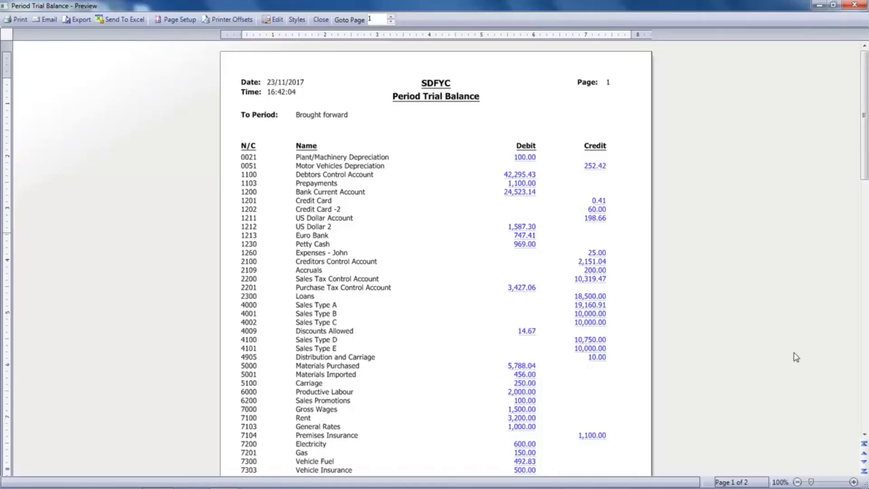
# - Review the Period Trial Balance, print pages 1 to 2 and close the preview
pyautogui.click(854, 482)
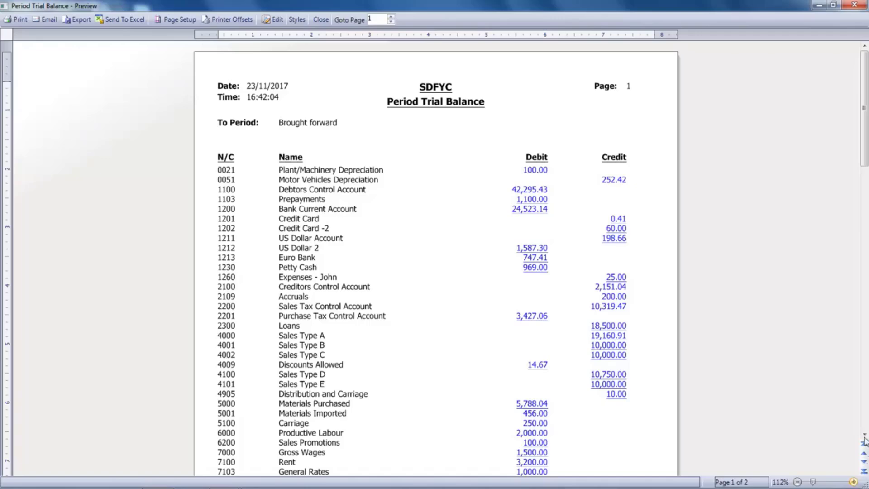
pyautogui.scroll(-5, 864, 435)
pyautogui.scroll(-10, 865, 435)
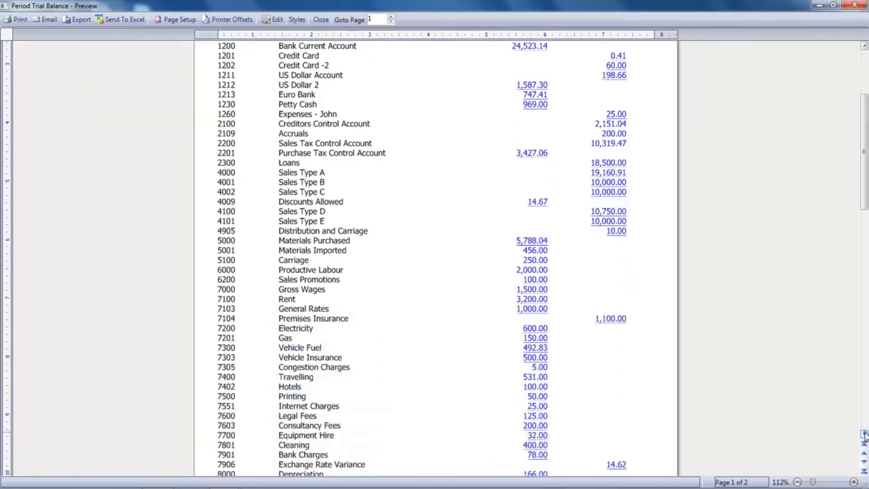
pyautogui.scroll(-7, 864, 435)
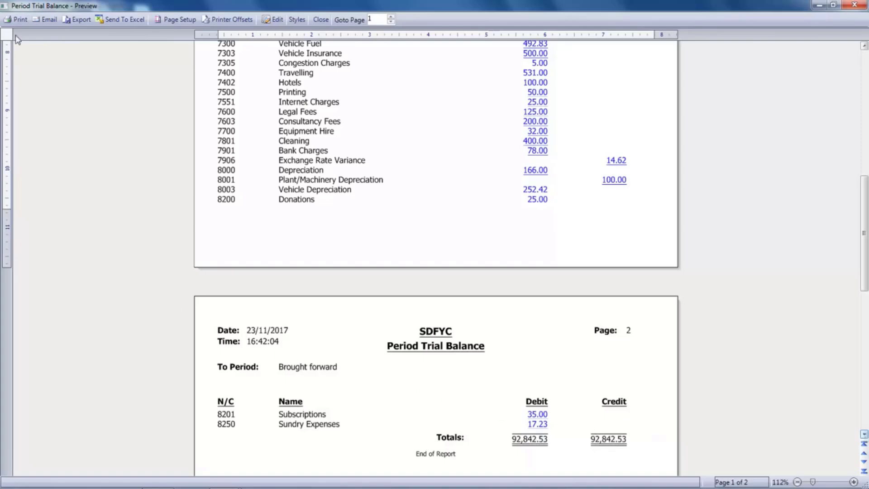
pyautogui.click(18, 19)
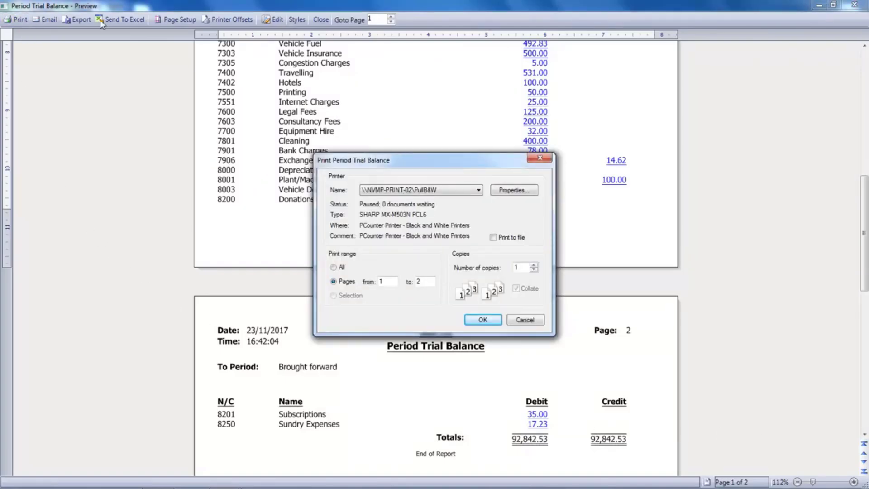
pyautogui.click(483, 320)
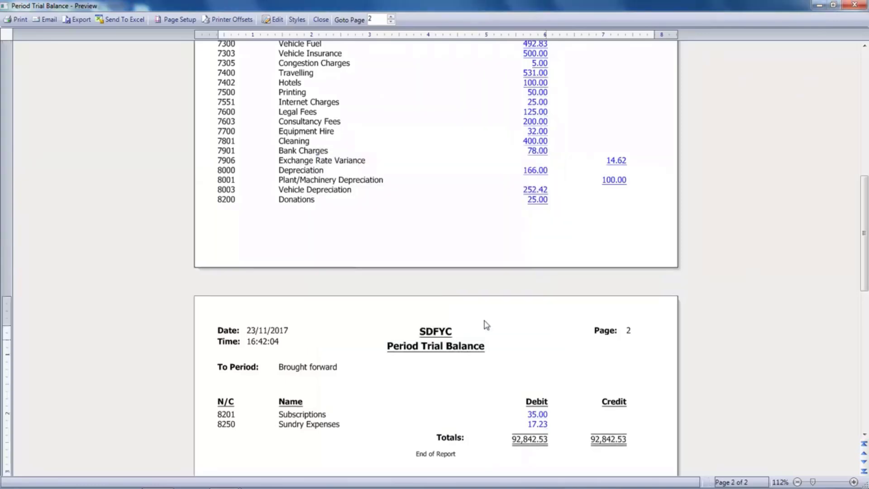
pyautogui.click(321, 20)
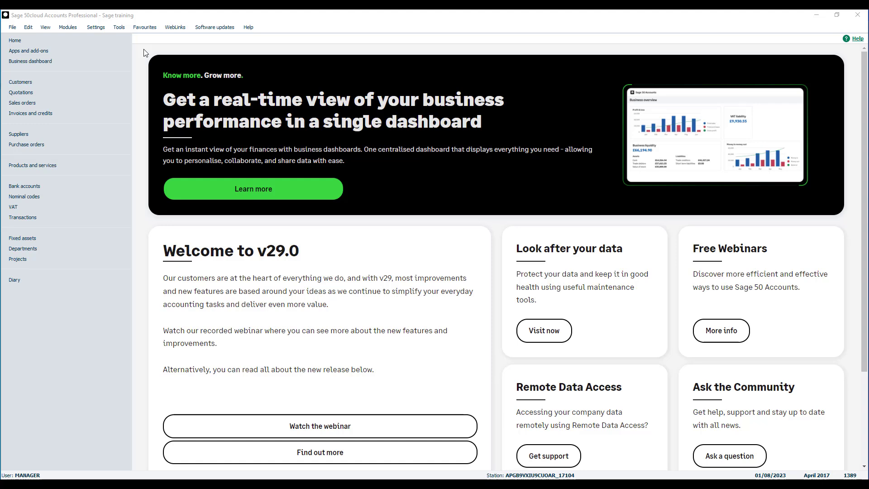
# - Open Company Preferences, entering the account password to confirm access
pyautogui.click(98, 28)
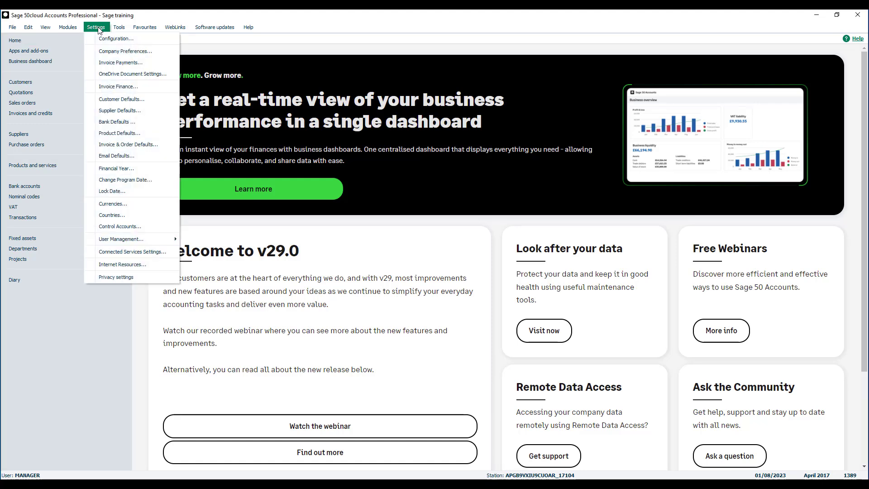
pyautogui.click(101, 51)
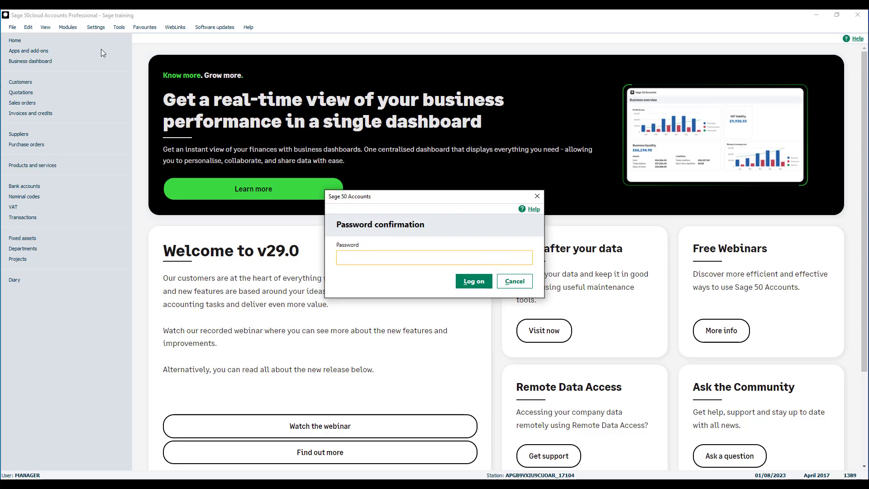
pyautogui.write('•')
pyautogui.click(472, 284)
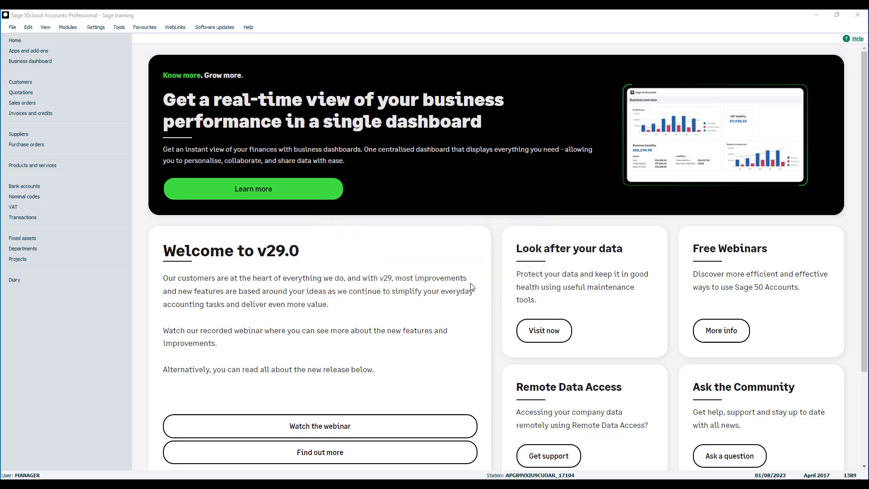
# - In the Company Preferences parameters, make sure Enable Reversing Journals is selected and save the preferences
pyautogui.click(412, 129)
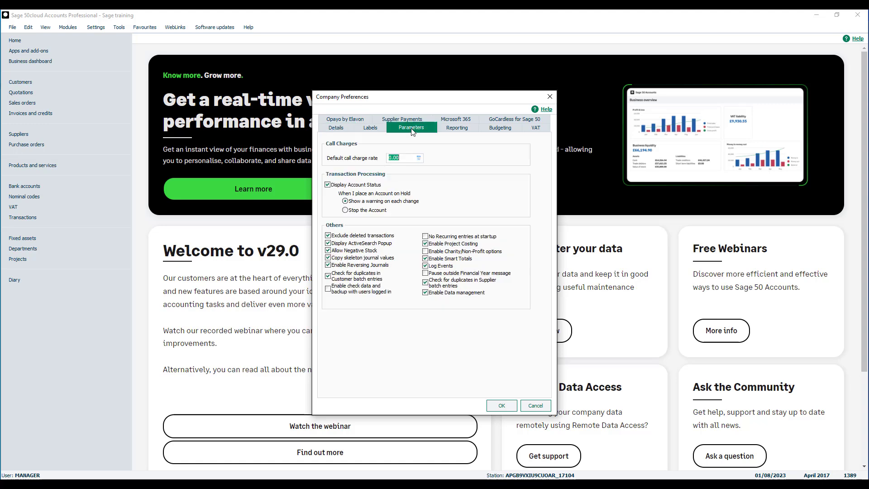
pyautogui.click(329, 267)
pyautogui.click(329, 267)
pyautogui.click(496, 405)
pyautogui.click(494, 404)
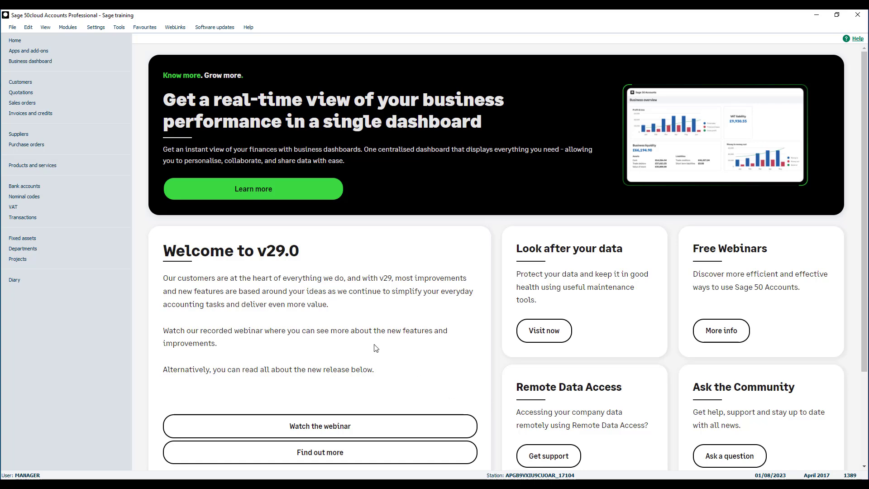
# - Start a new nominal journal entry with the reference "FY change"
pyautogui.click(96, 198)
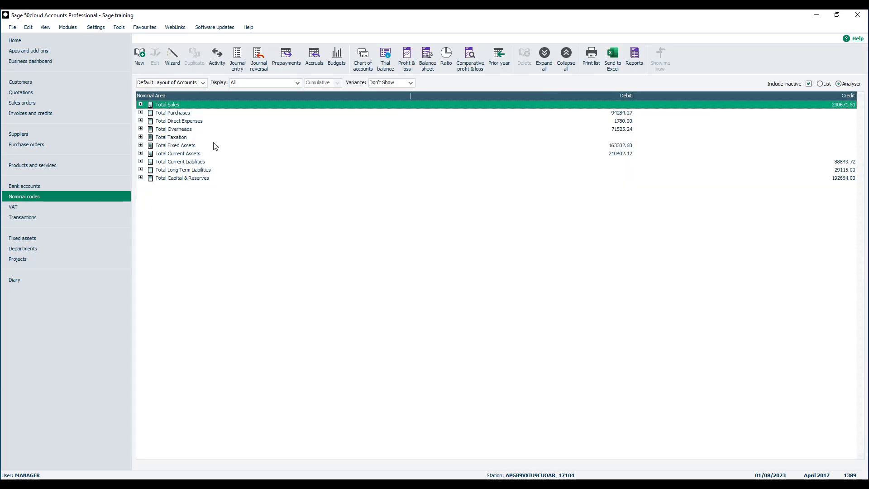
pyautogui.click(242, 68)
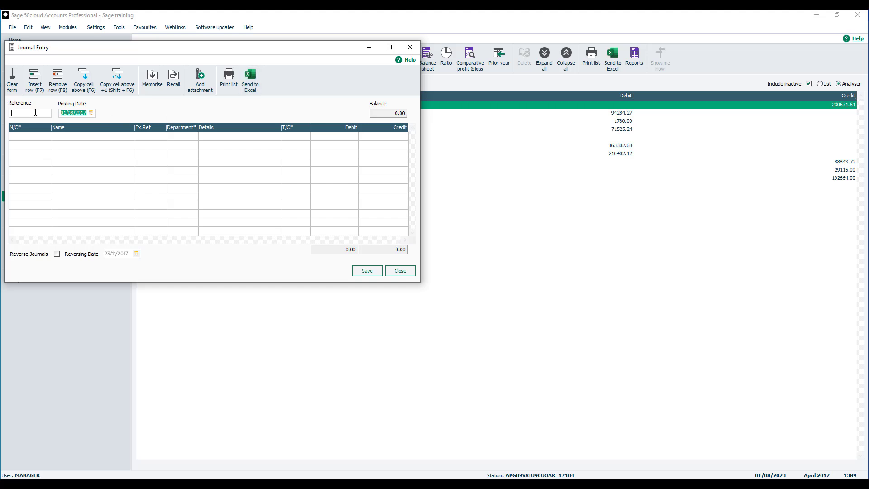
pyautogui.write('FY change')
# - Set the journal's posting date to 31/03/2017 and accept the date outside the current financial year
pyautogui.click(91, 113)
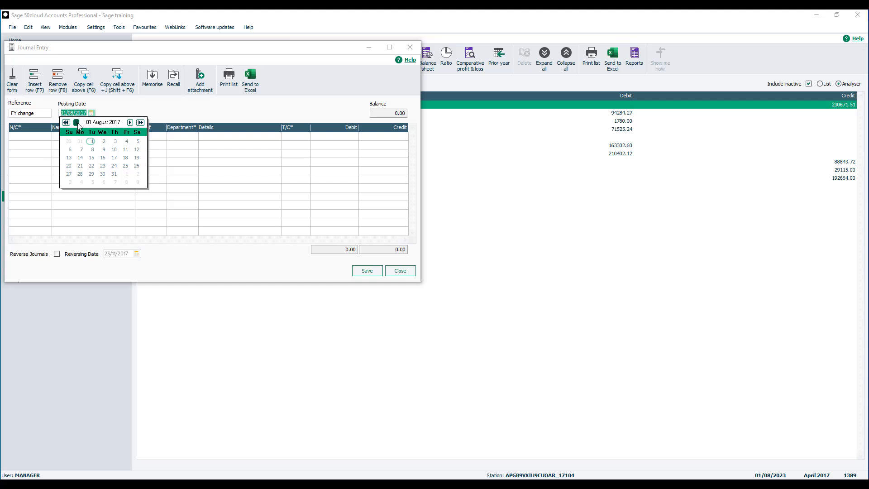
pyautogui.click(77, 124)
pyautogui.click(77, 124)
pyautogui.click(76, 123)
pyautogui.click(77, 123)
pyautogui.click(77, 123)
pyautogui.click(125, 175)
pyautogui.click(184, 116)
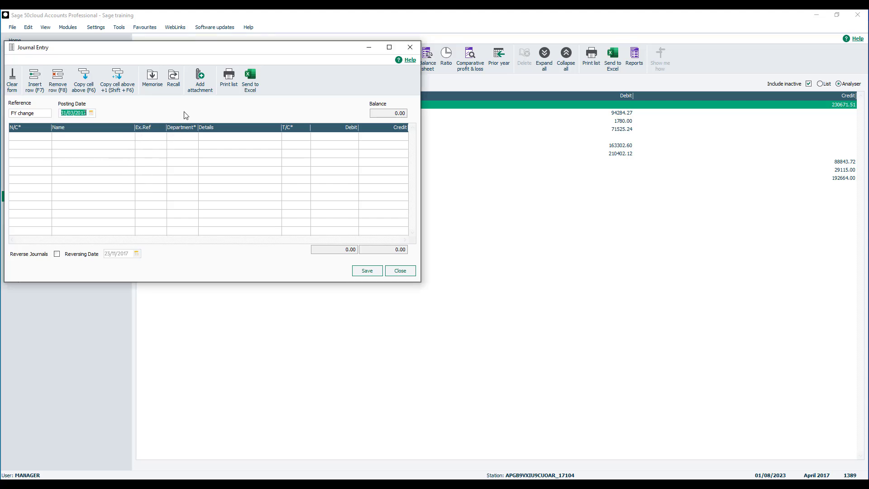
pyautogui.press('Tab')
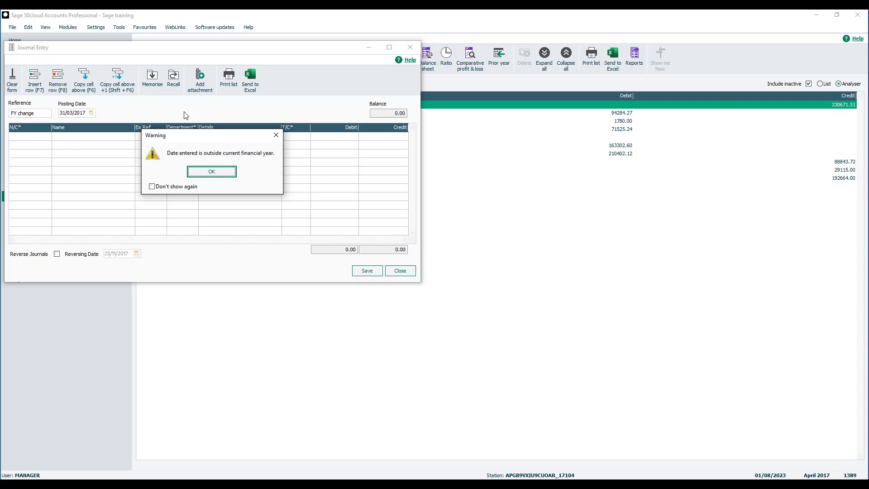
pyautogui.click(203, 171)
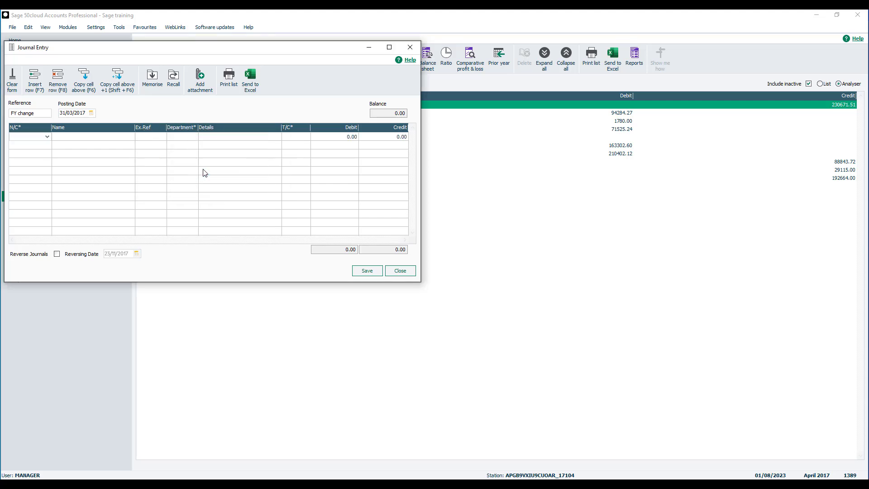
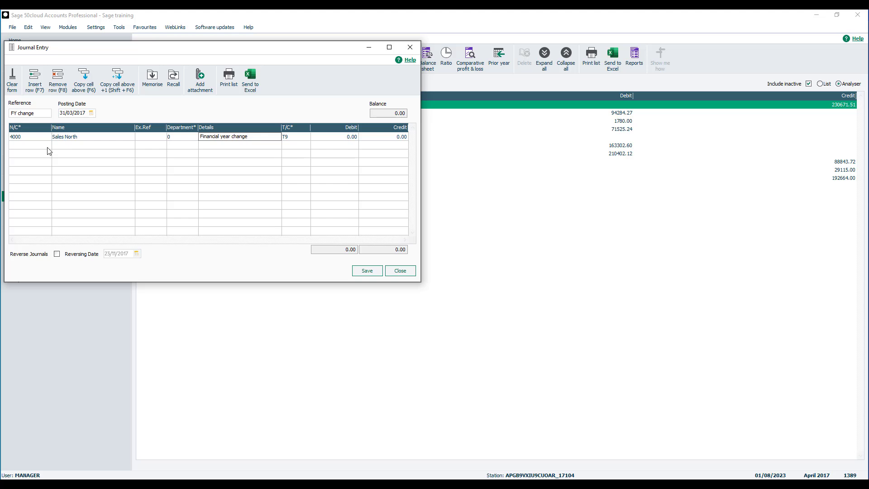
# - Complete the journal line for nominal code 4000 with tax code T9 and a debit of 19160.91
pyautogui.press('Tab')
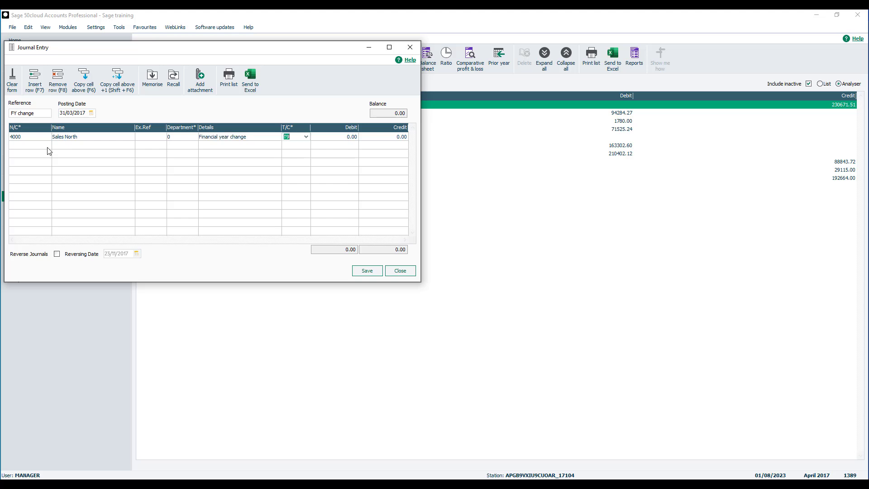
pyautogui.press('Tab')
pyautogui.write('19160.91')
pyautogui.press('Tab')
pyautogui.press('Tab')
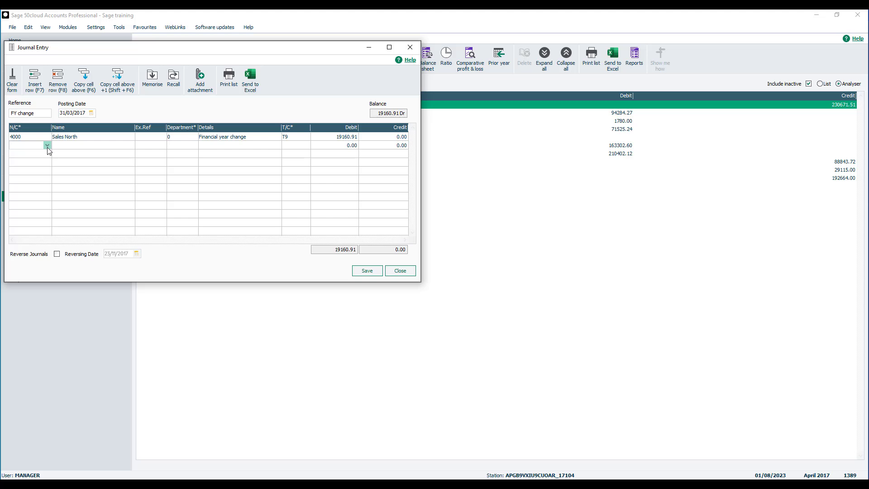
# - Add a journal line for nominal code 4001 with the details copied from the line above and a debit of 10000
pyautogui.write('4001')
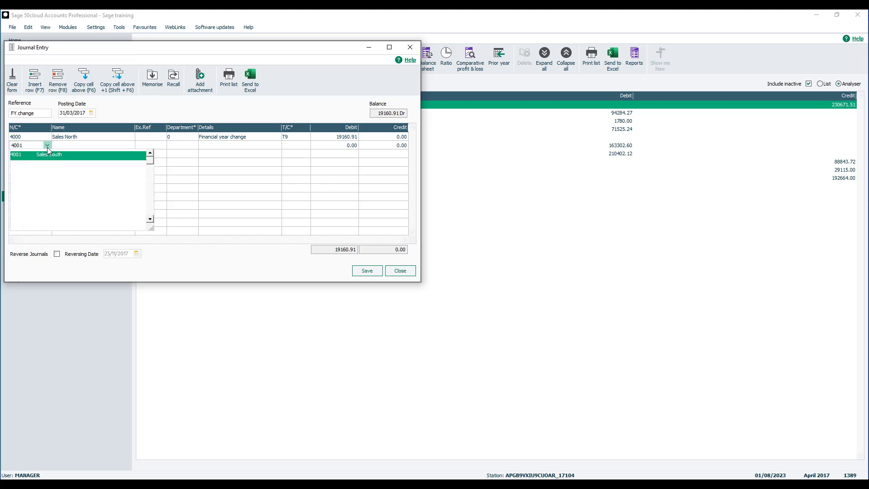
pyautogui.press('Tab')
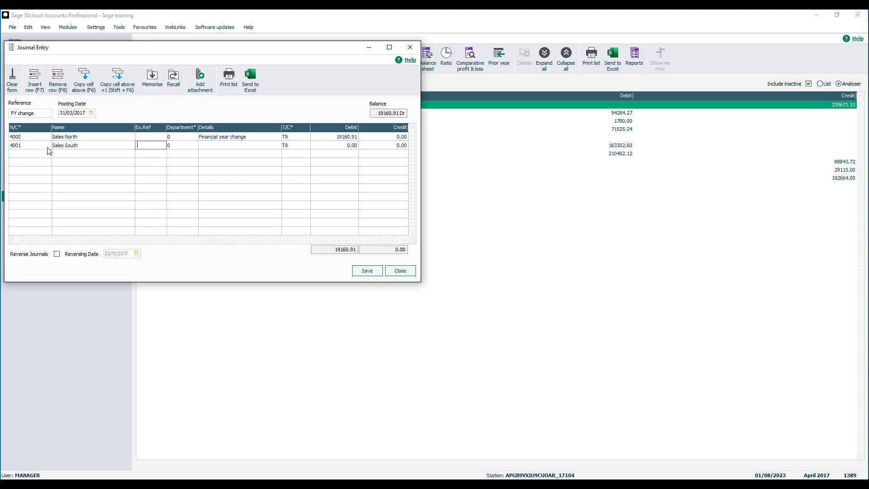
pyautogui.press('Tab')
pyautogui.press('Tab')
pyautogui.press('F6')
pyautogui.press('Tab')
pyautogui.press('Tab')
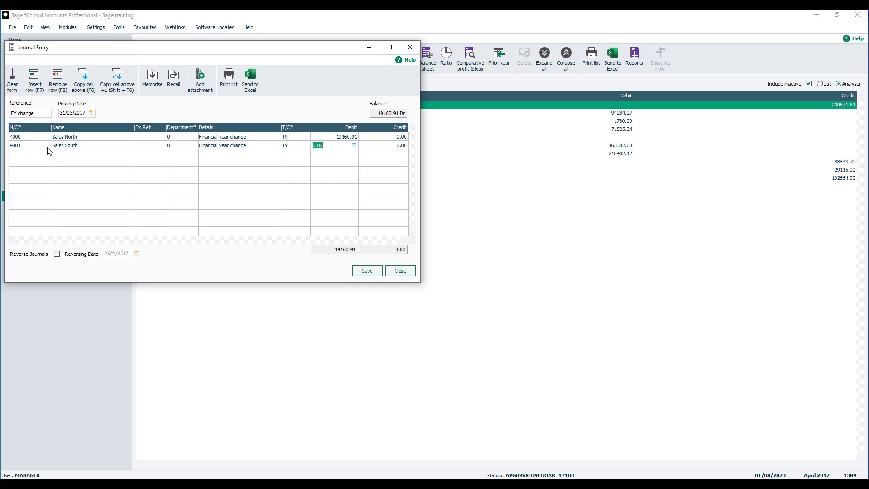
pyautogui.write('10000')
pyautogui.press('Tab')
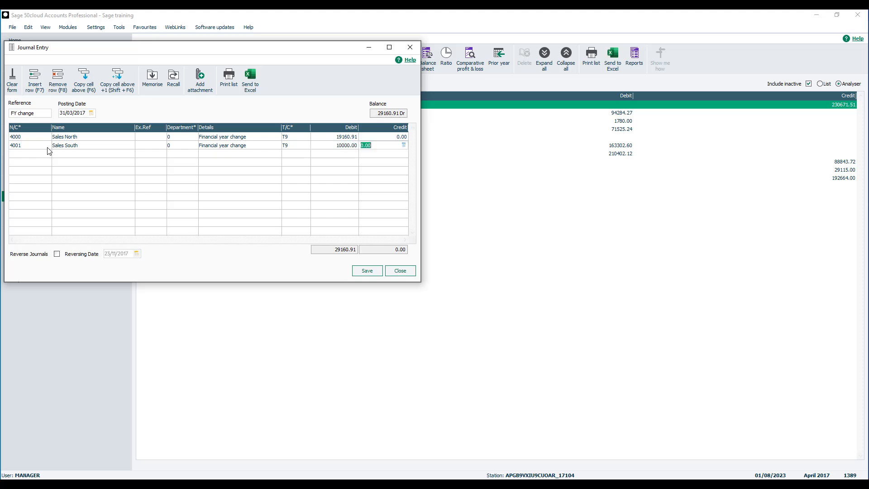
pyautogui.press('Tab')
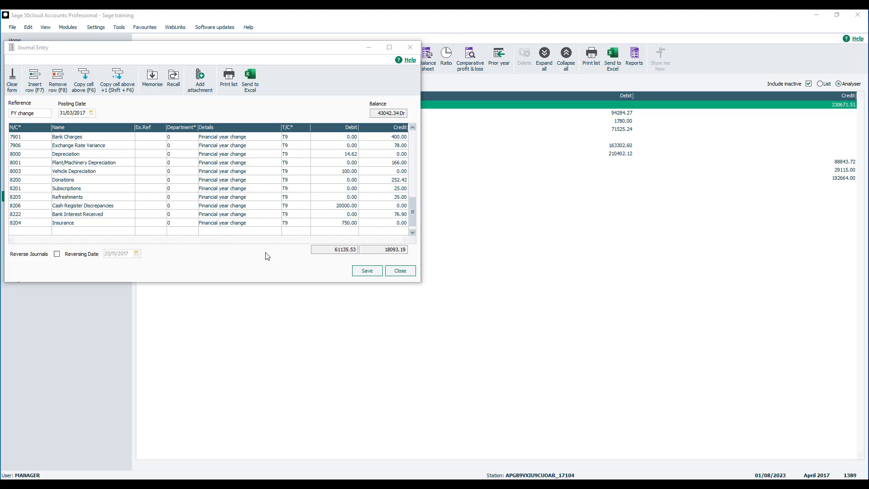
# - Add a balancing journal line for nominal code 3200 with the details copied from the line above and a credit of 43042.34
pyautogui.click(37, 231)
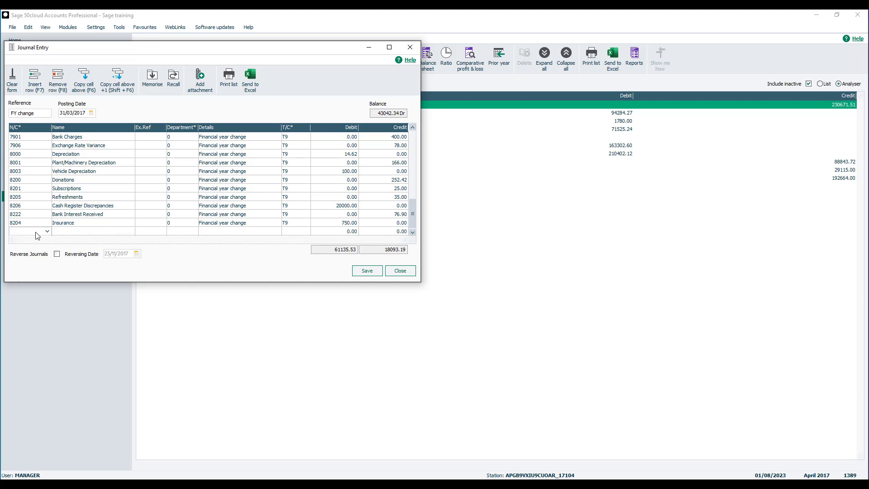
pyautogui.write('3200')
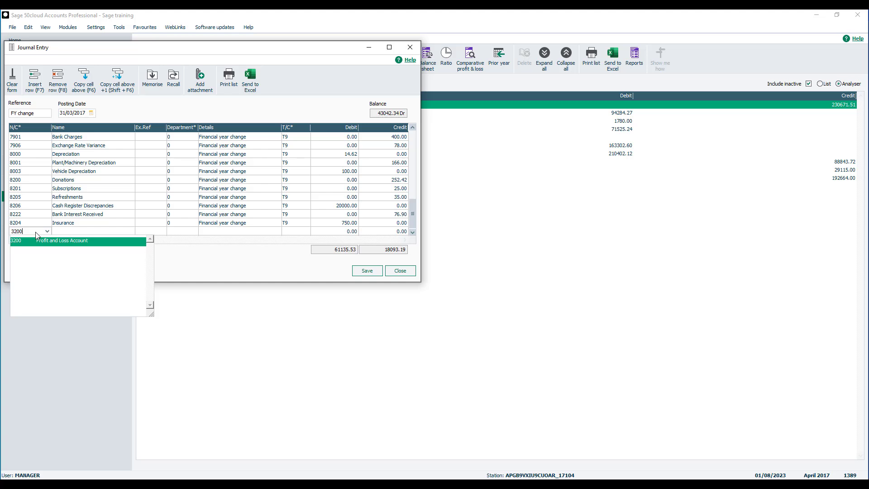
pyautogui.press('Tab')
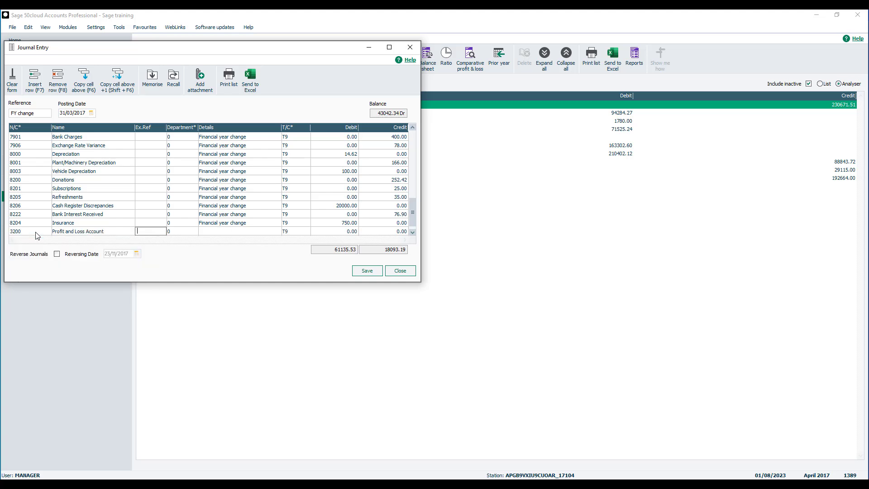
pyautogui.press('Tab')
pyautogui.press('Tab')
pyautogui.press('F6')
pyautogui.press('Tab')
pyautogui.press('Tab')
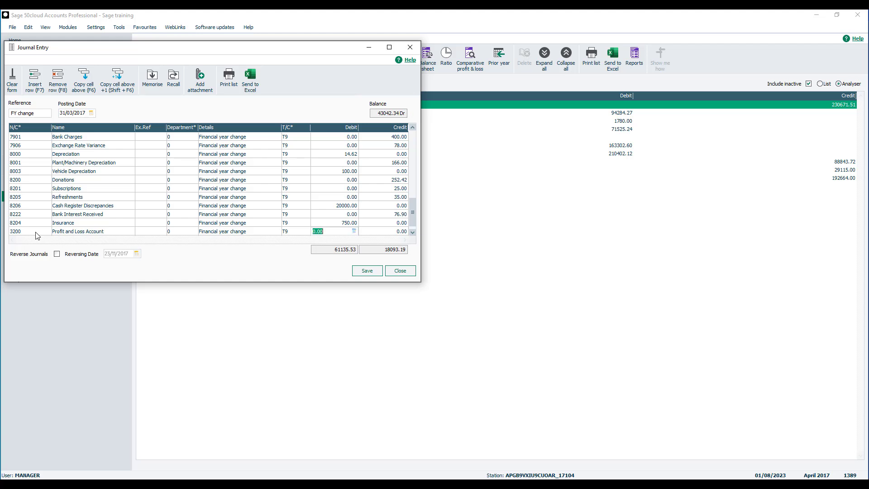
pyautogui.press('Tab')
pyautogui.write('43042.34')
pyautogui.press('Tab')
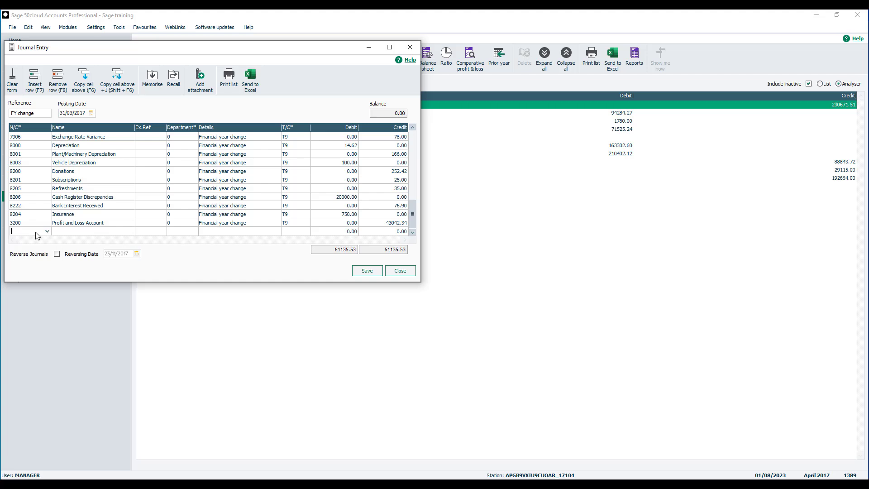
# - Mark the journal for reversal and set the reversing date to 01/04/2017
pyautogui.click(57, 255)
pyautogui.click(137, 253)
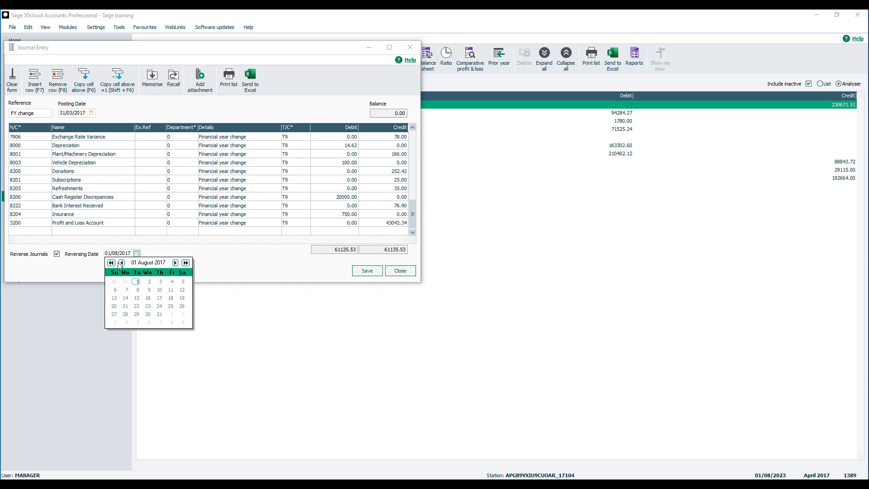
pyautogui.click(121, 262)
pyautogui.click(121, 263)
pyautogui.click(122, 263)
pyautogui.click(122, 263)
pyautogui.click(217, 265)
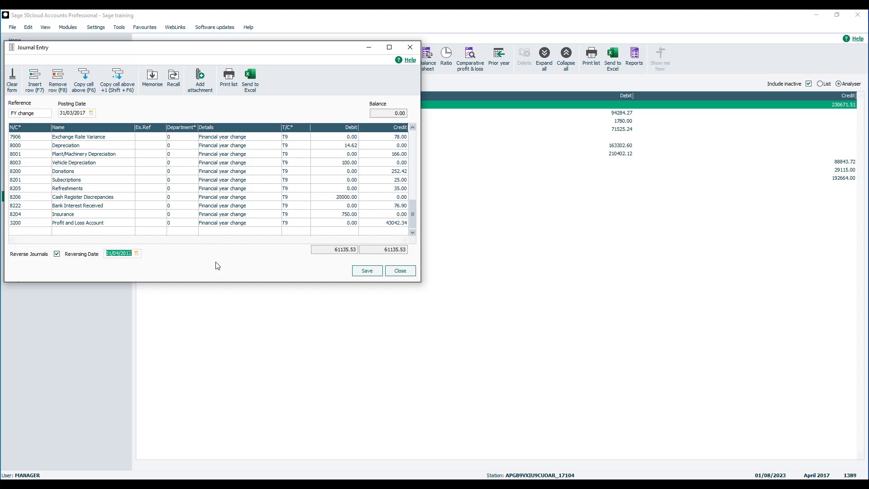
# - Save the journal, accept the date outside the current financial year, and close the journal entry
pyautogui.click(365, 271)
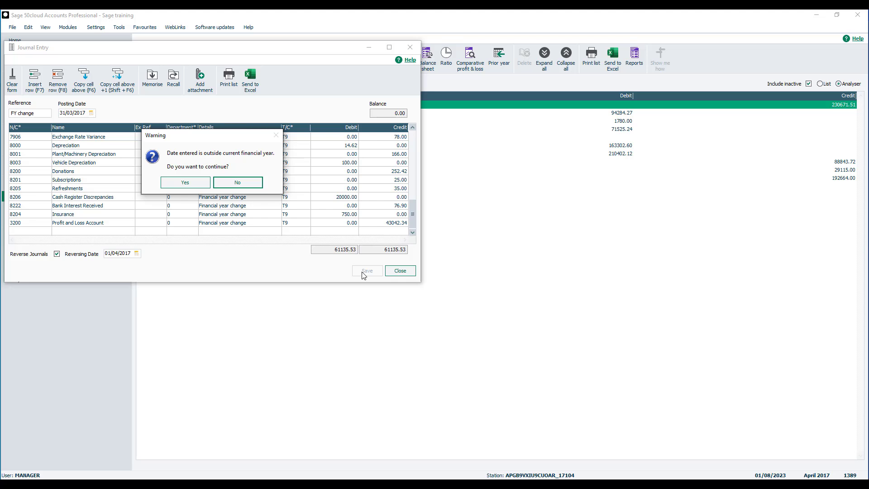
pyautogui.click(185, 182)
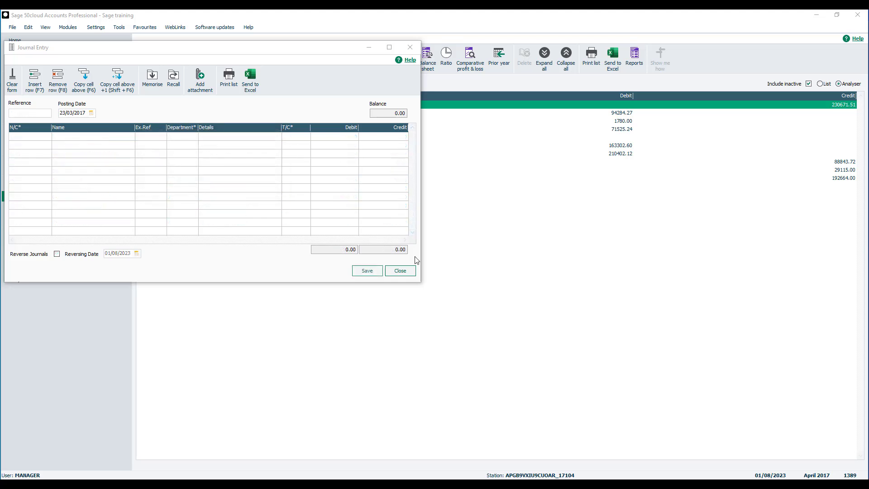
pyautogui.click(410, 270)
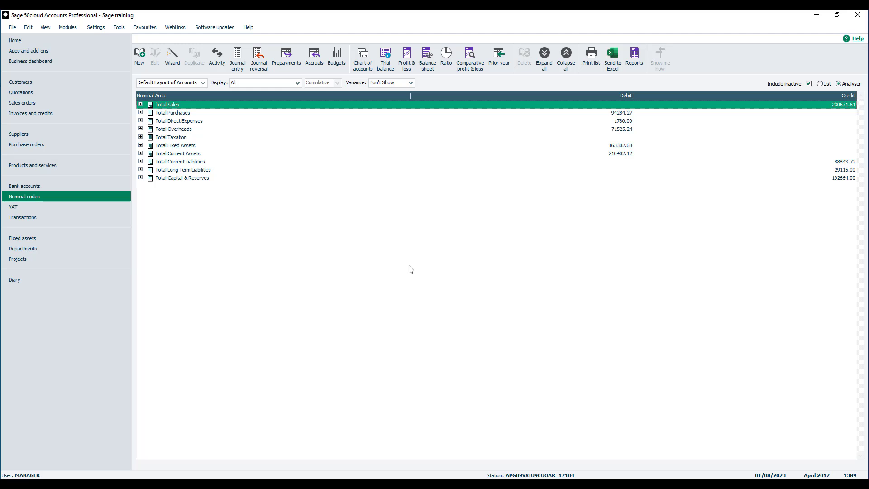
# - Preview the period trial balance for the Brought forward 4: 2017 period
pyautogui.click(387, 69)
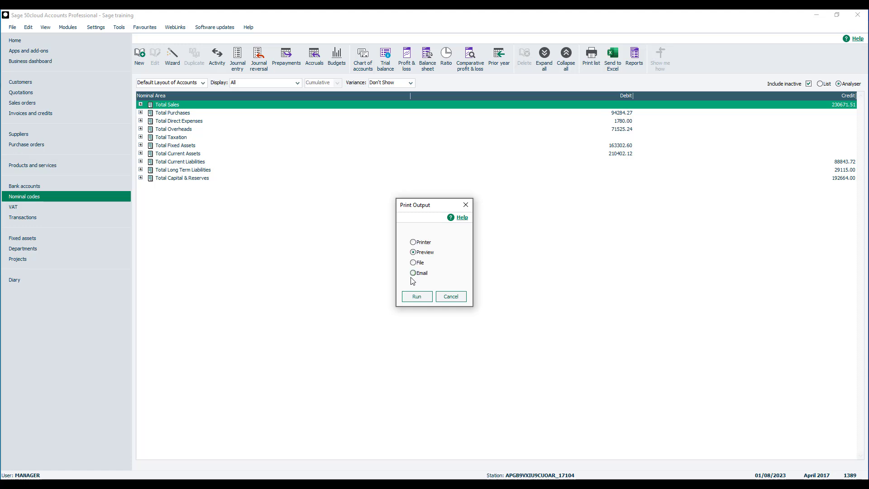
pyautogui.click(413, 297)
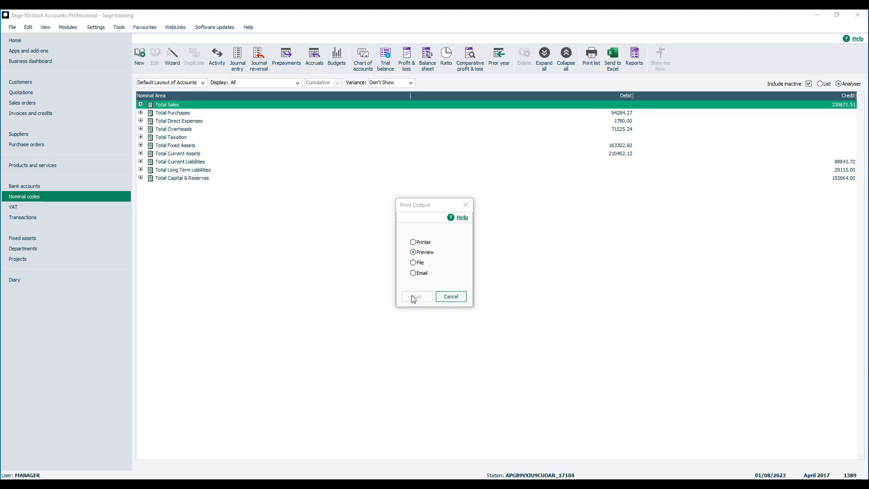
pyautogui.click(548, 249)
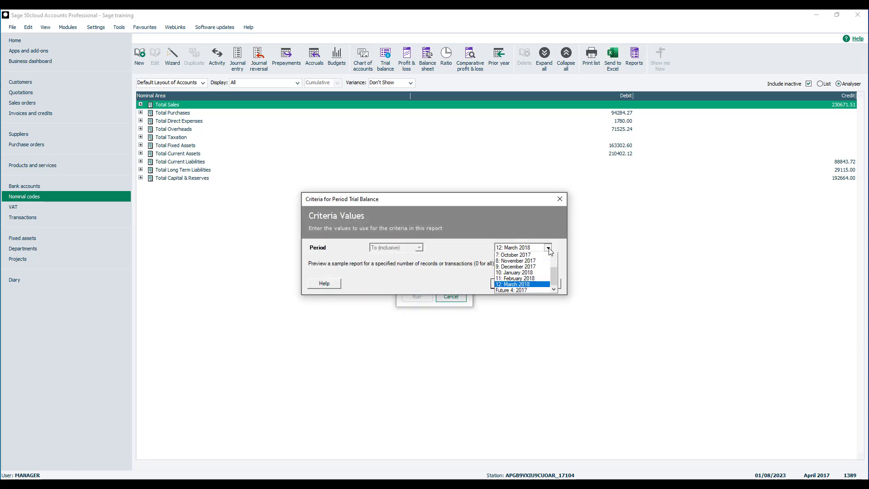
pyautogui.scroll(3, 555, 281)
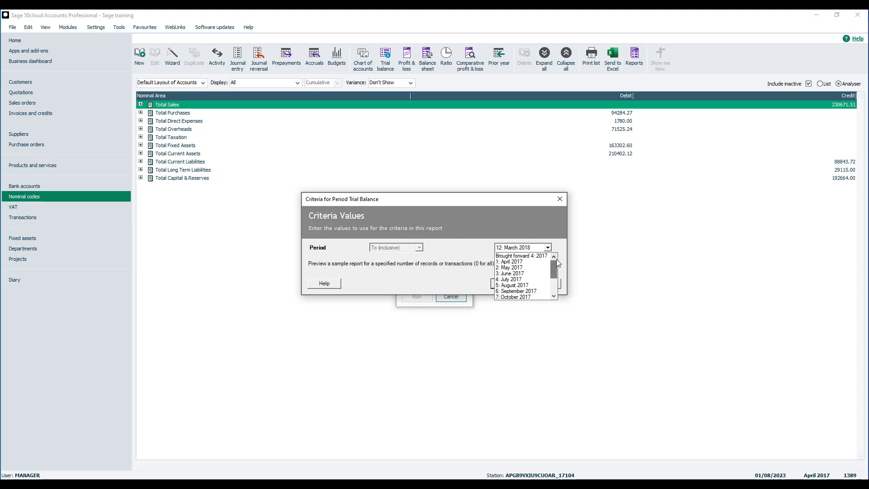
pyautogui.click(546, 256)
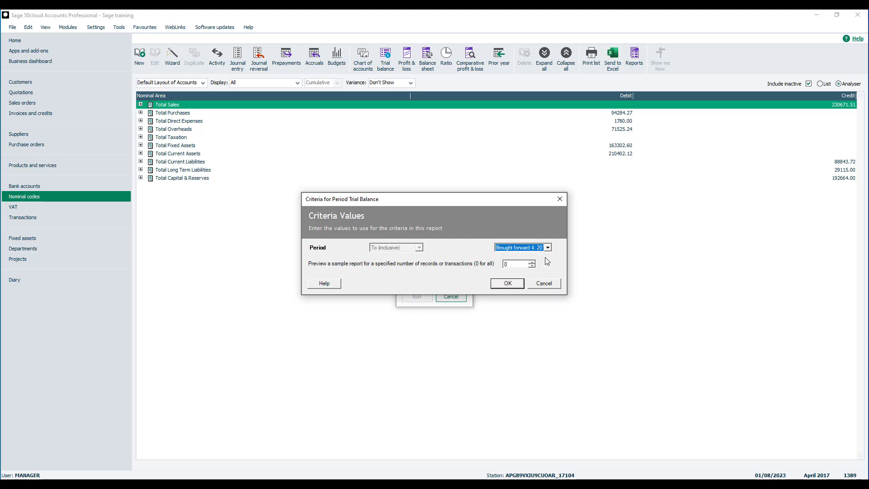
pyautogui.click(523, 282)
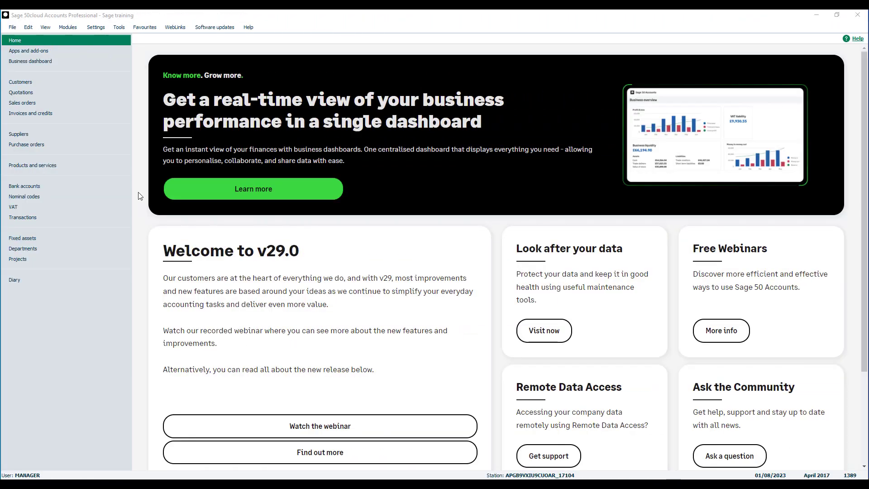
# - From the nominal codes, start a new journal entry with the reference "FY change"
pyautogui.click(117, 197)
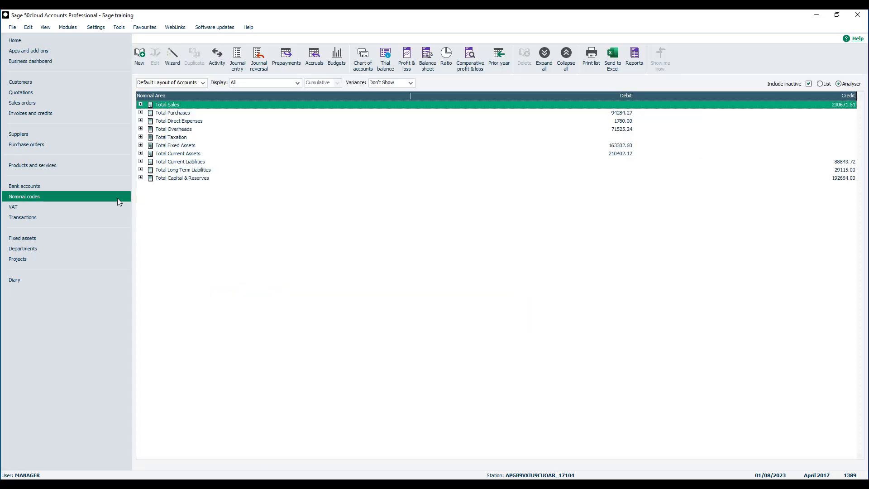
pyautogui.click(231, 61)
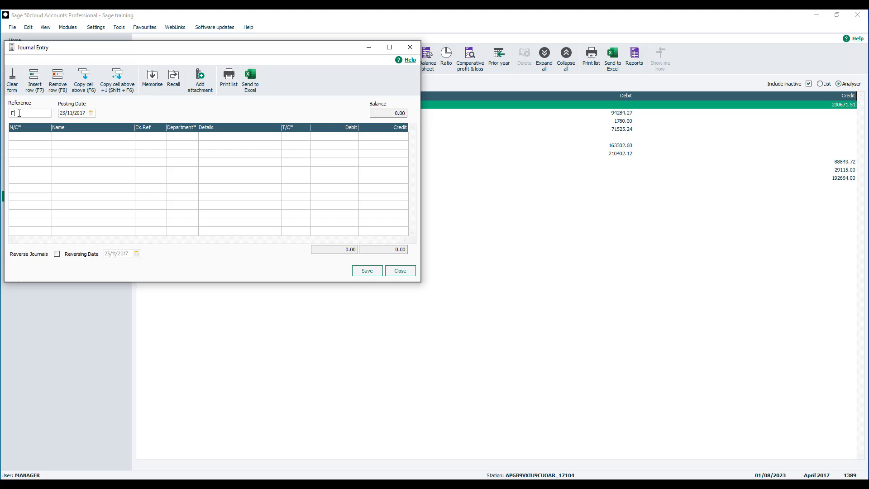
pyautogui.write('FY change')
pyautogui.press('Tab')
# - Set the new journal's posting date to 01/04/2017
pyautogui.click(92, 114)
pyautogui.click(77, 123)
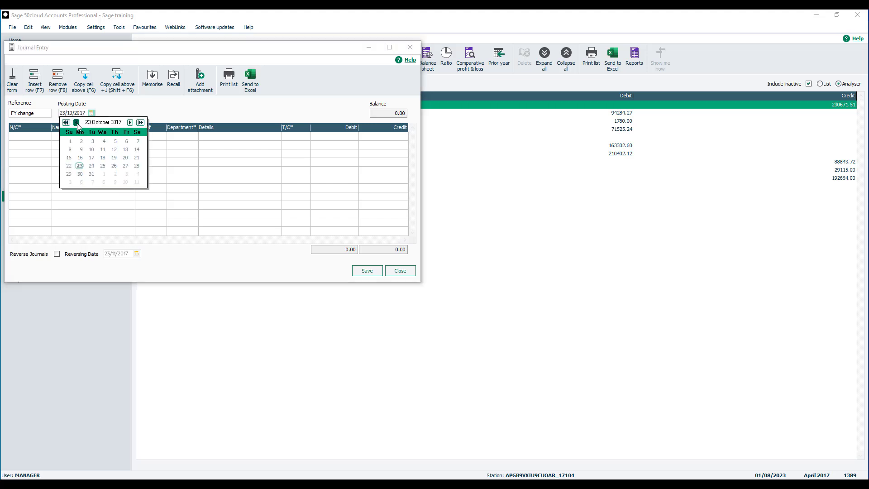
pyautogui.click(77, 123)
pyautogui.click(77, 123)
pyautogui.click(77, 123)
pyautogui.click(77, 123)
pyautogui.click(77, 123)
pyautogui.click(77, 123)
pyautogui.click(77, 123)
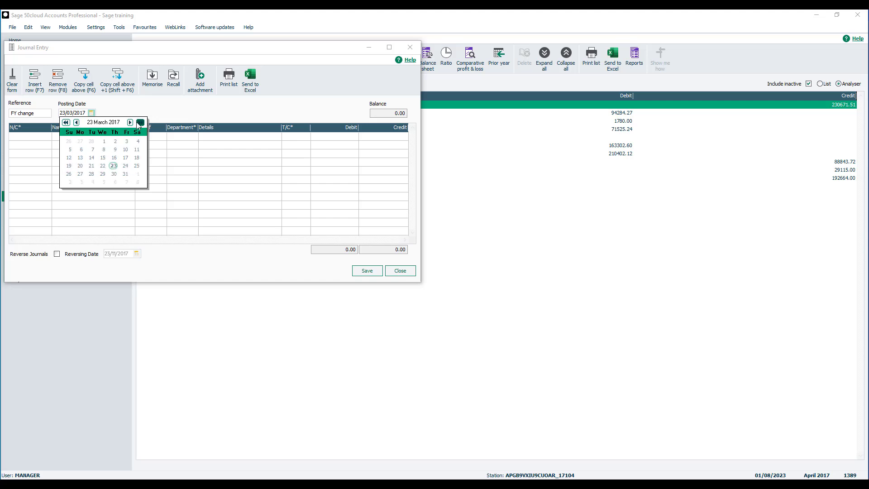
pyautogui.click(130, 123)
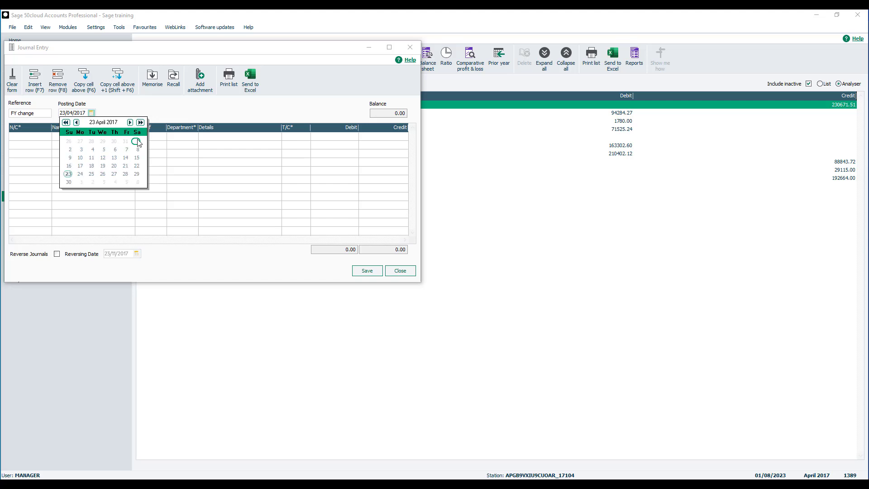
pyautogui.click(138, 142)
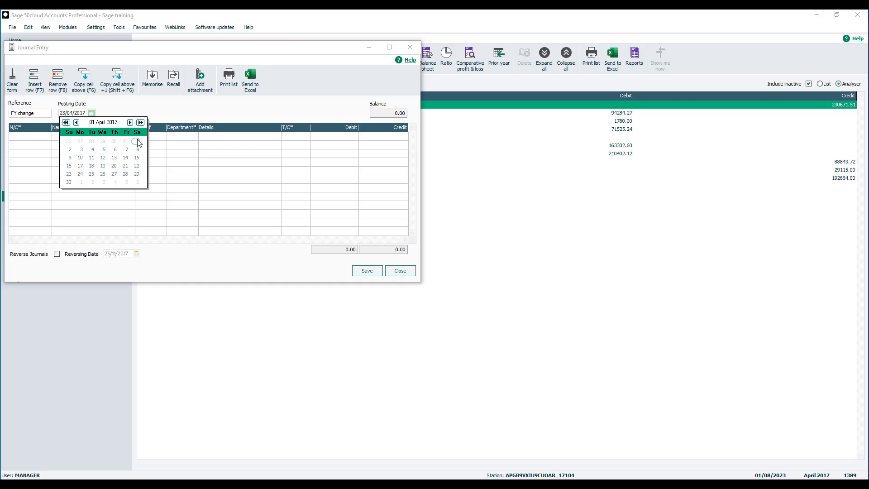
pyautogui.click(169, 116)
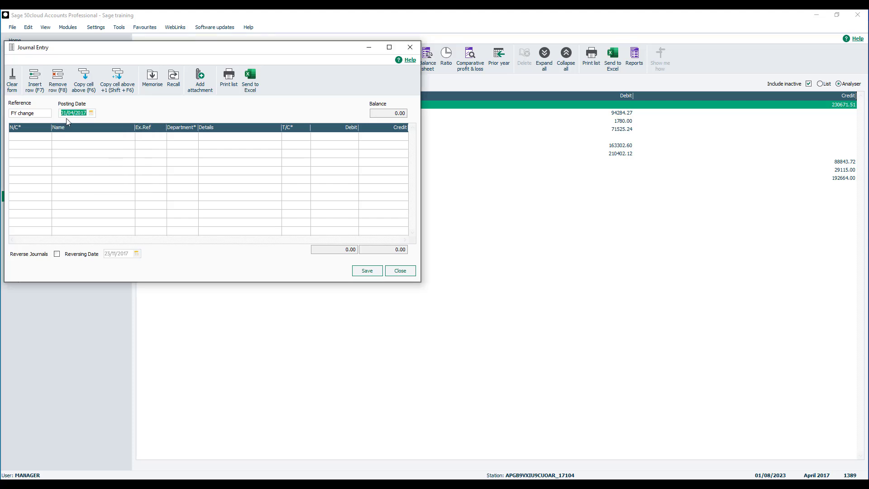
# - Add a journal line for nominal code 4000 with details "Financial year change", tax code T9 and a credit of 19160.91
pyautogui.click(45, 139)
pyautogui.write('4000')
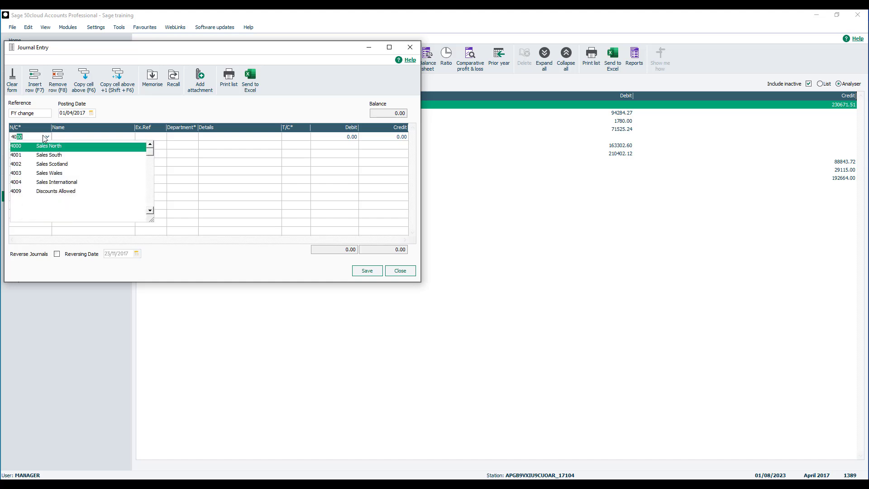
pyautogui.press('Tab')
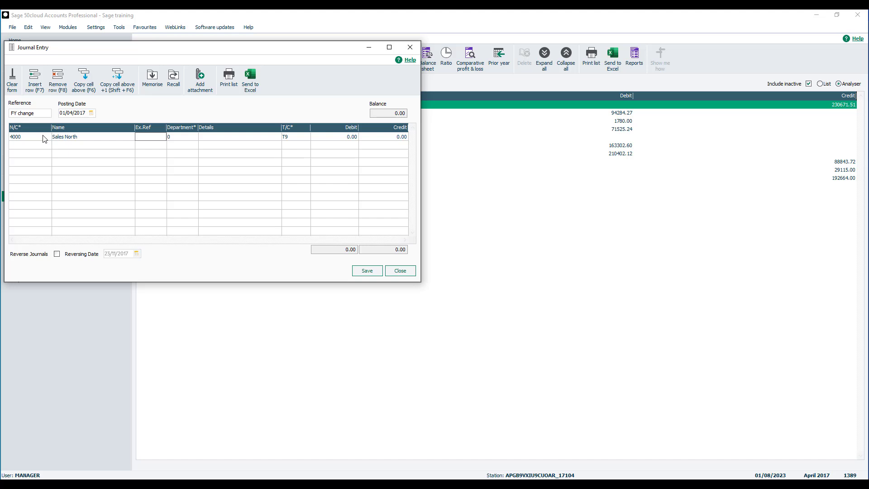
pyautogui.press('Tab')
pyautogui.press('Tab')
pyautogui.press('Tab')
pyautogui.press('Tab')
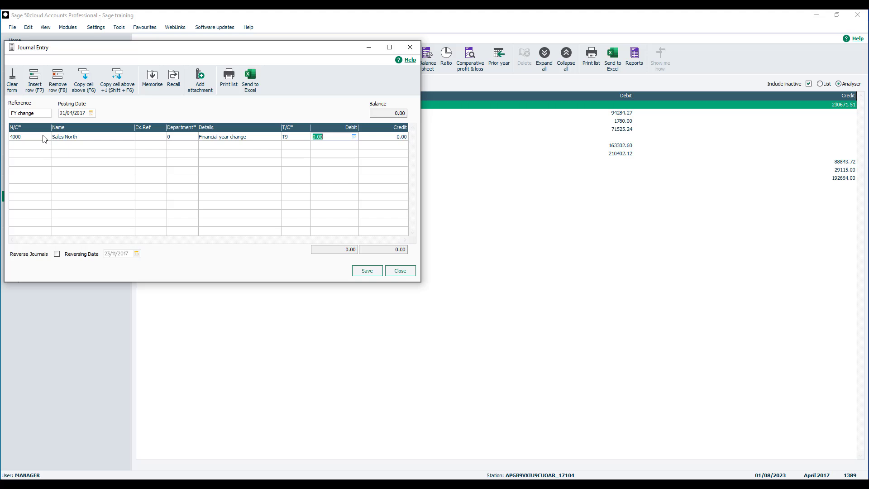
pyautogui.press('Tab')
pyautogui.write('19160.91')
pyautogui.press('Tab')
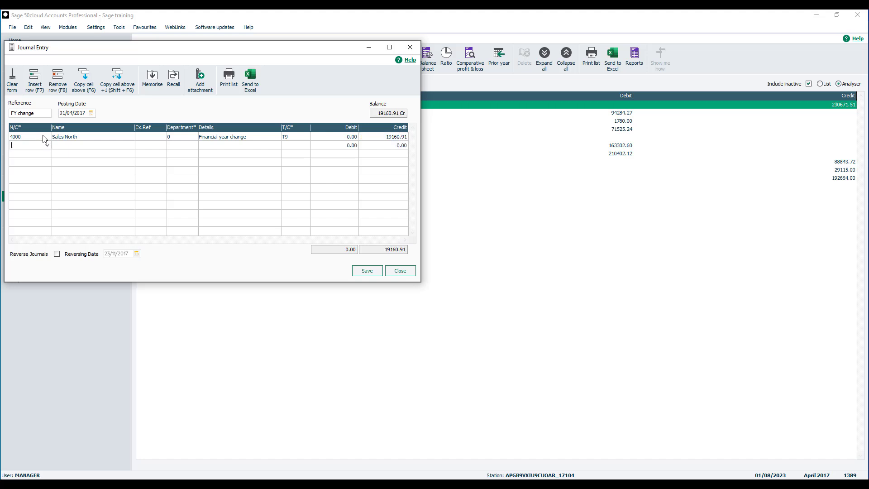
# - Start the second journal line with nominal code 4001, keeping department 0
pyautogui.write('4001')
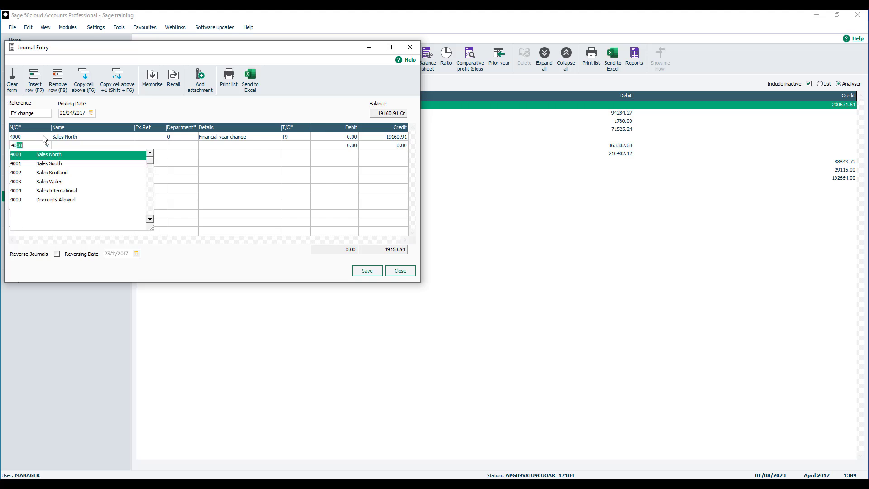
pyautogui.press('Tab')
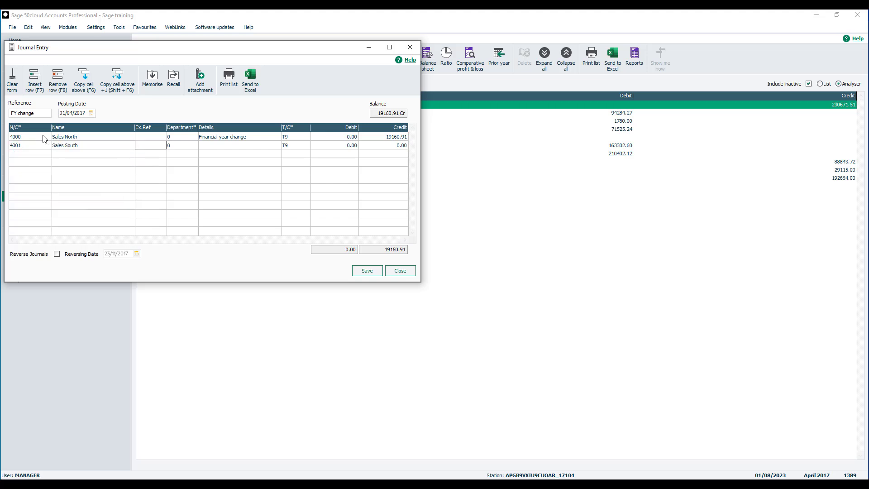
pyautogui.press('Tab')
pyautogui.press('Tab')
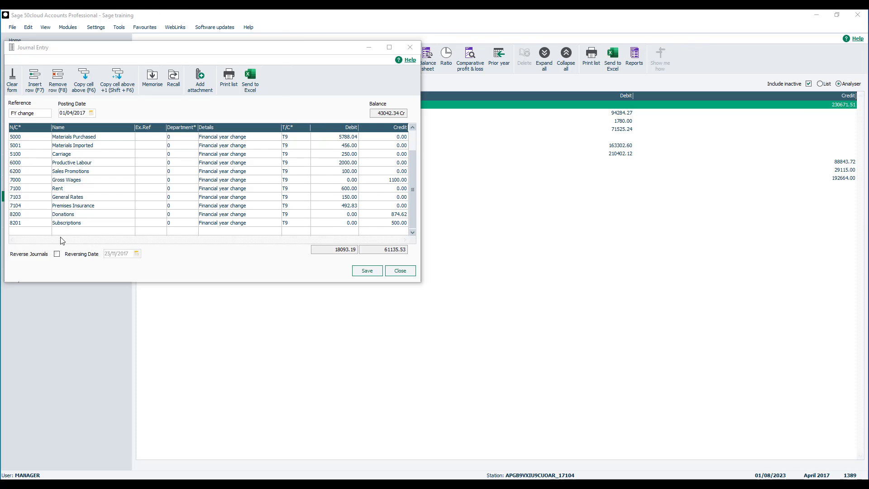
# - Add a final journal line for nominal code 3200 with department 0, tax code T9 and the details "Financial year change" copied from above
pyautogui.click(31, 233)
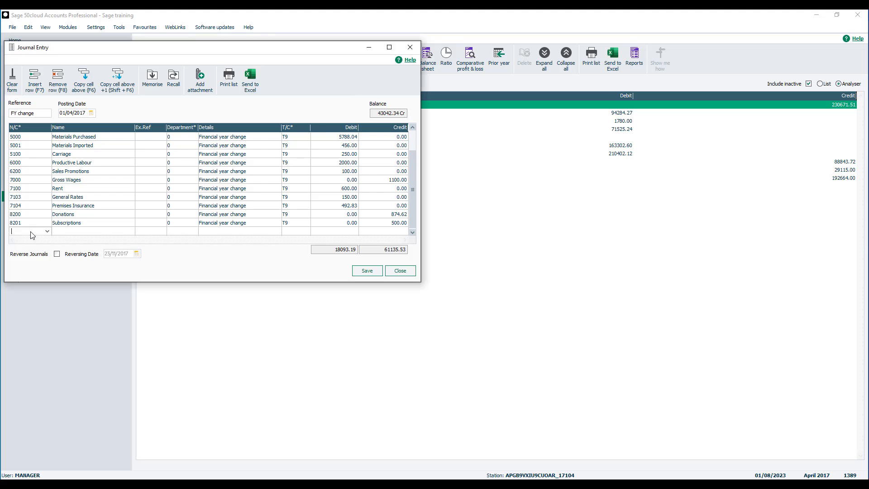
pyautogui.write('3')
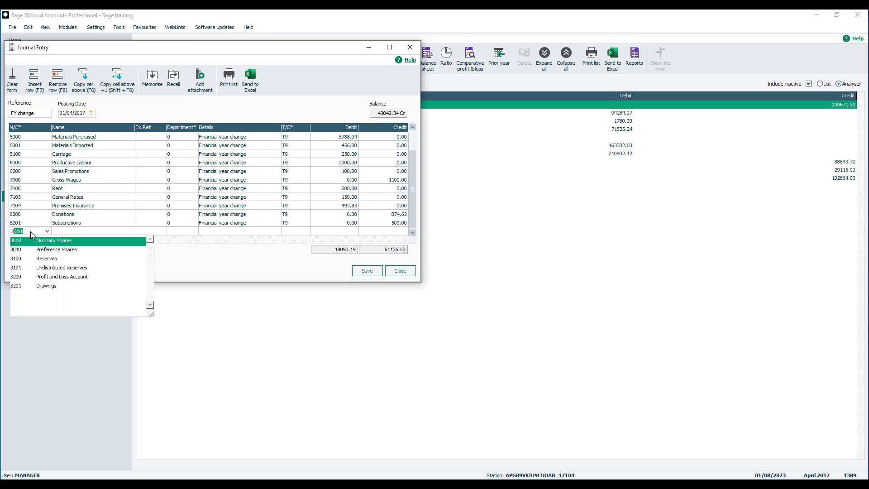
pyautogui.write('200')
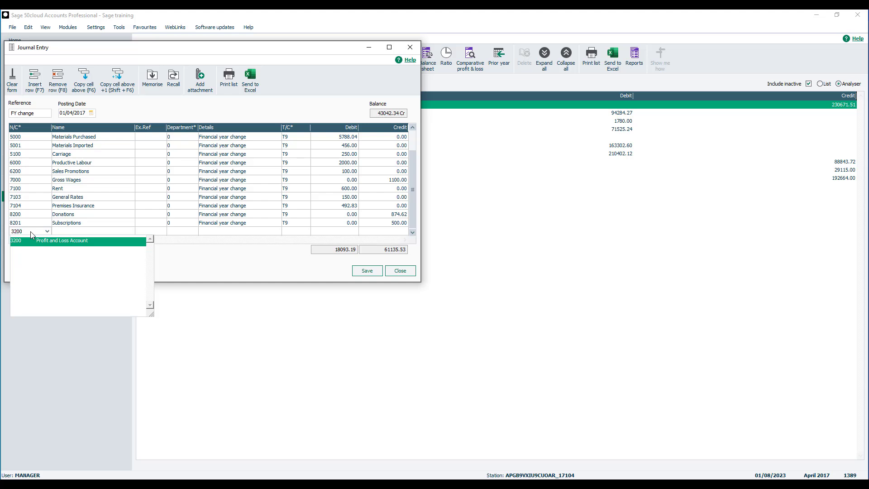
pyautogui.press('Tab')
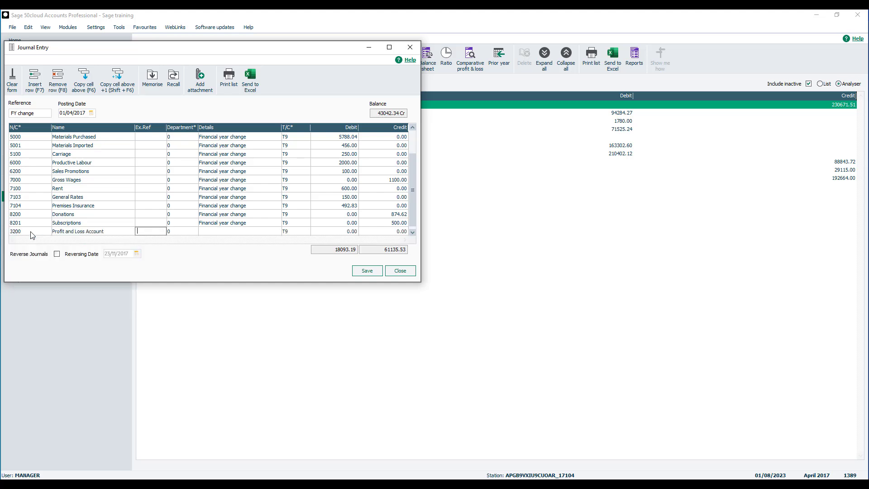
pyautogui.press('Tab')
pyautogui.press('Tab')
pyautogui.press('F6')
pyautogui.press('Tab')
pyautogui.press('Tab')
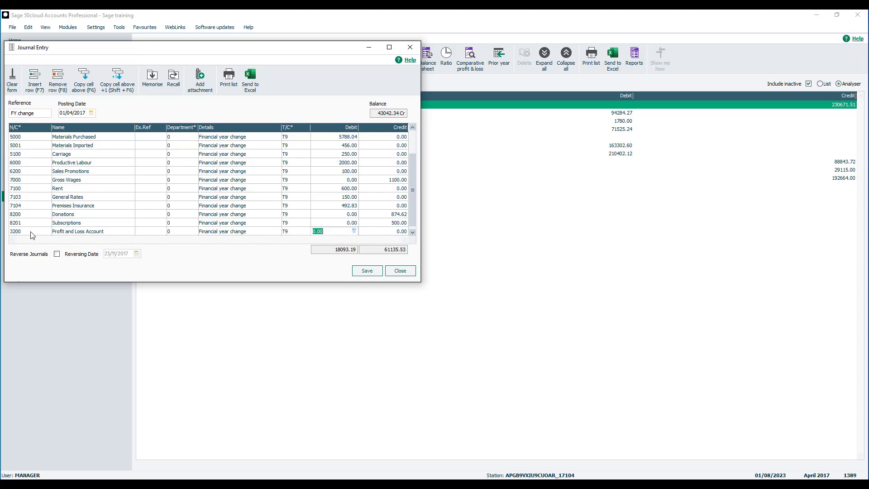
# - Set the debit on the Profit and Loss Account line to 43042.34, then save the journal and close the entry form
pyautogui.write('43042.34')
pyautogui.press('Tab')
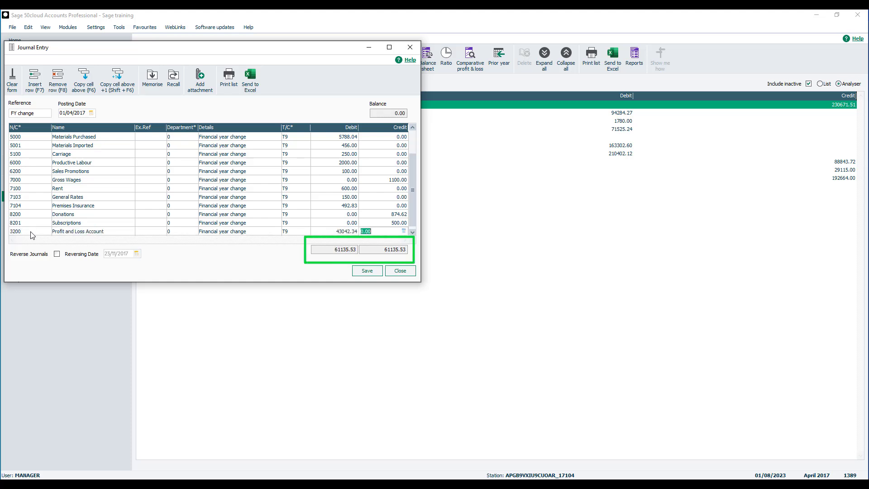
pyautogui.click(359, 273)
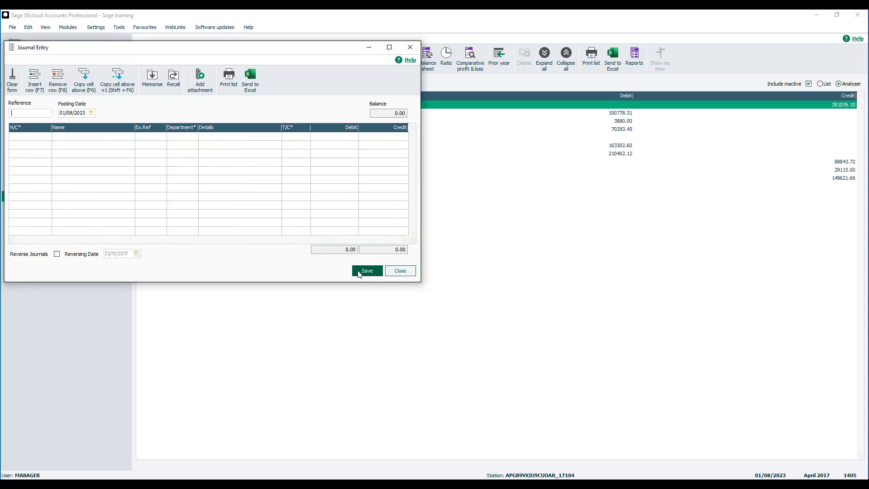
pyautogui.click(400, 271)
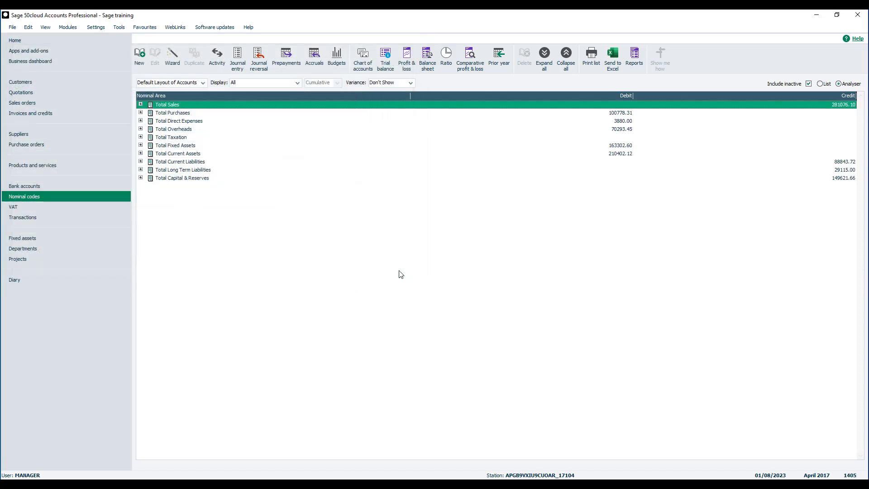